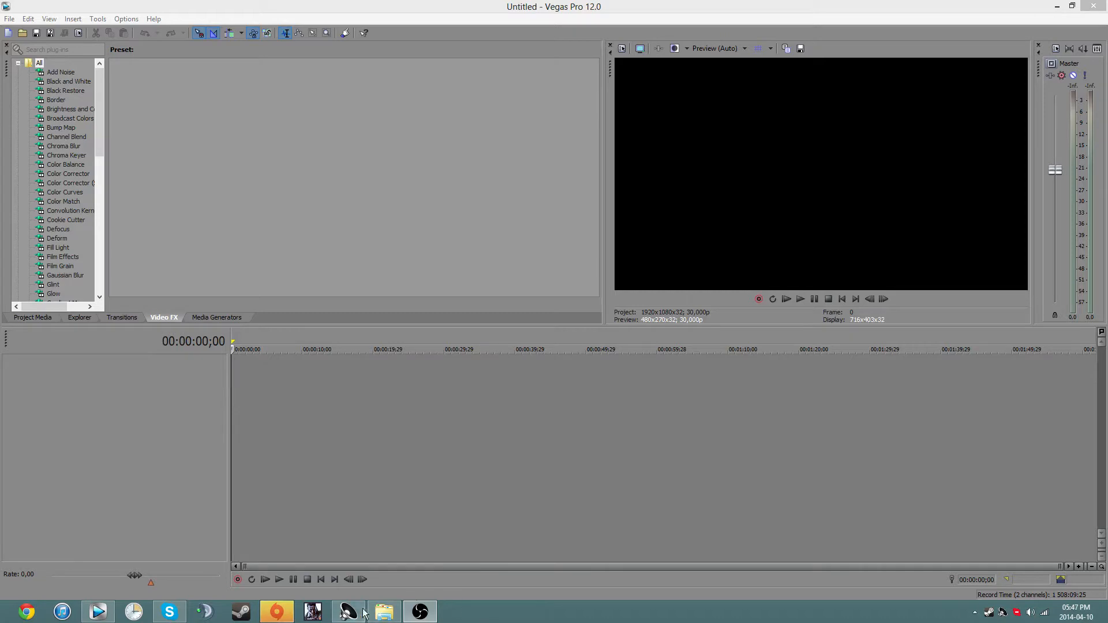
{"action": "left_click", "coordinate": [6, 6]}
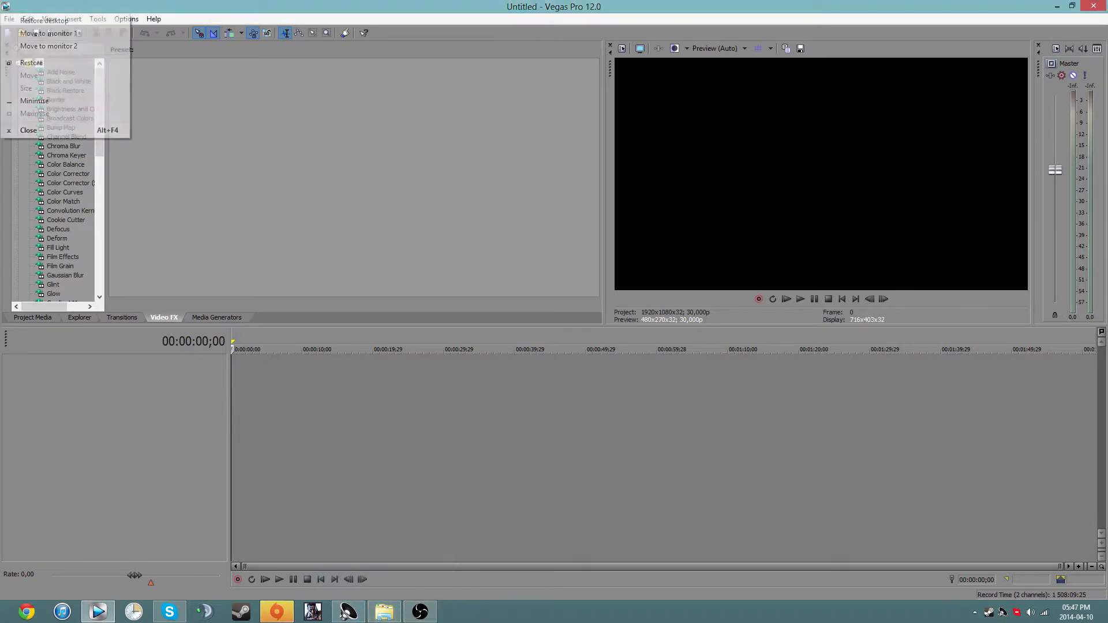
{"action": "left_click", "coordinate": [141, 375]}
{"action": "left_click_drag", "start_coordinate": [267, 351], "coordinate": [233, 345]}
{"action": "left_click", "coordinate": [251, 332]}
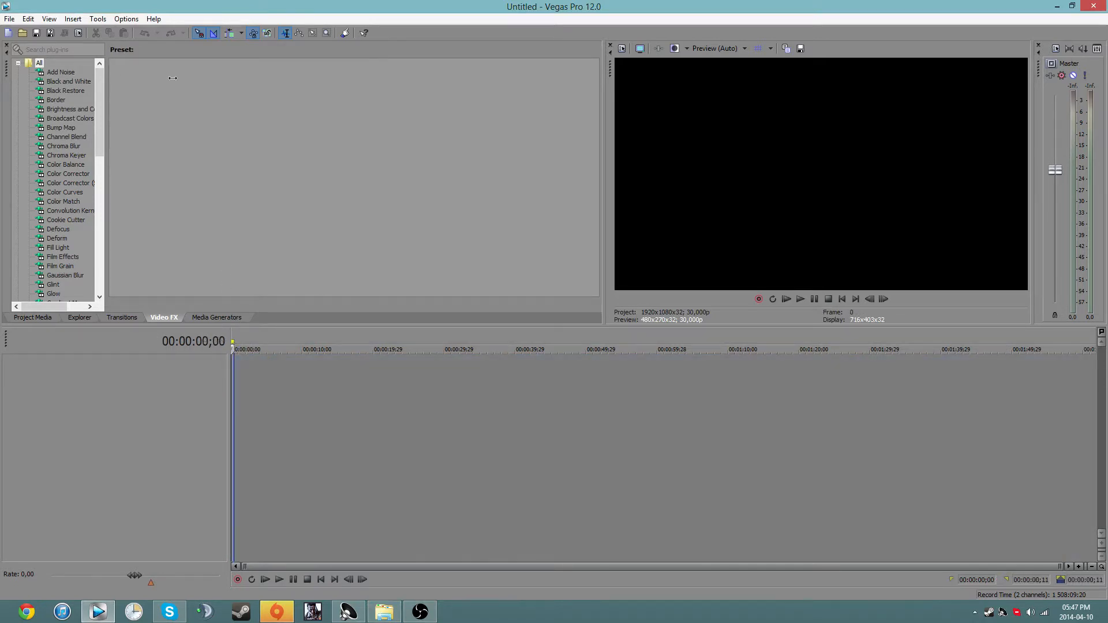
Bring the Chopper awesomeness video from the Raw gameplay (BF4) folder onto the start of the empty timeline.
{"action": "left_click", "coordinate": [383, 612]}
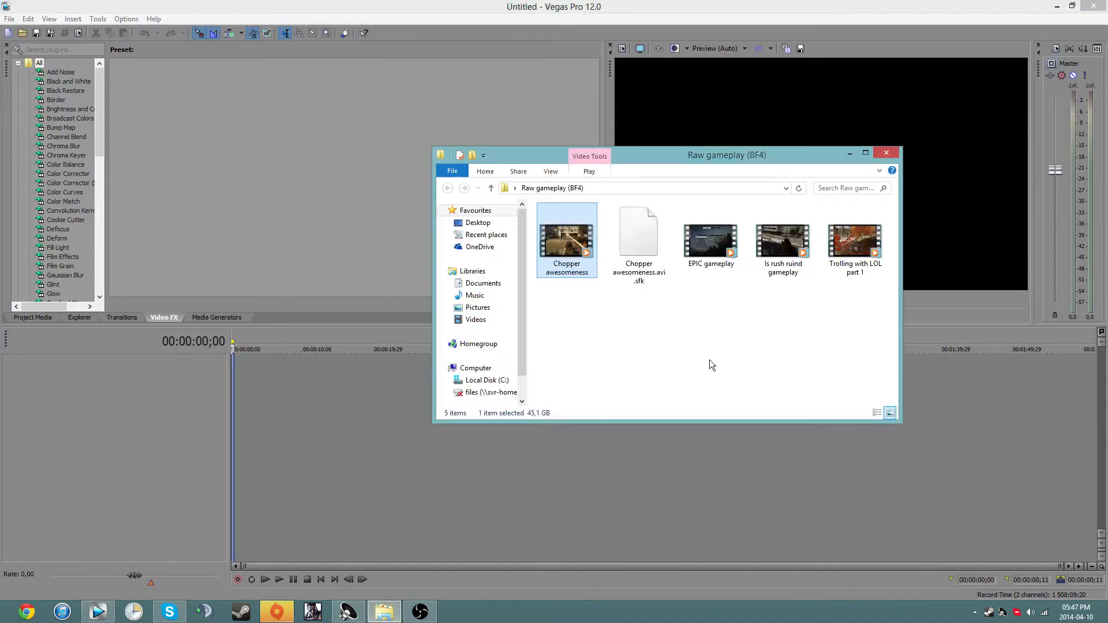
{"action": "left_click_drag", "start_coordinate": [796, 158], "coordinate": [1107, 173]}
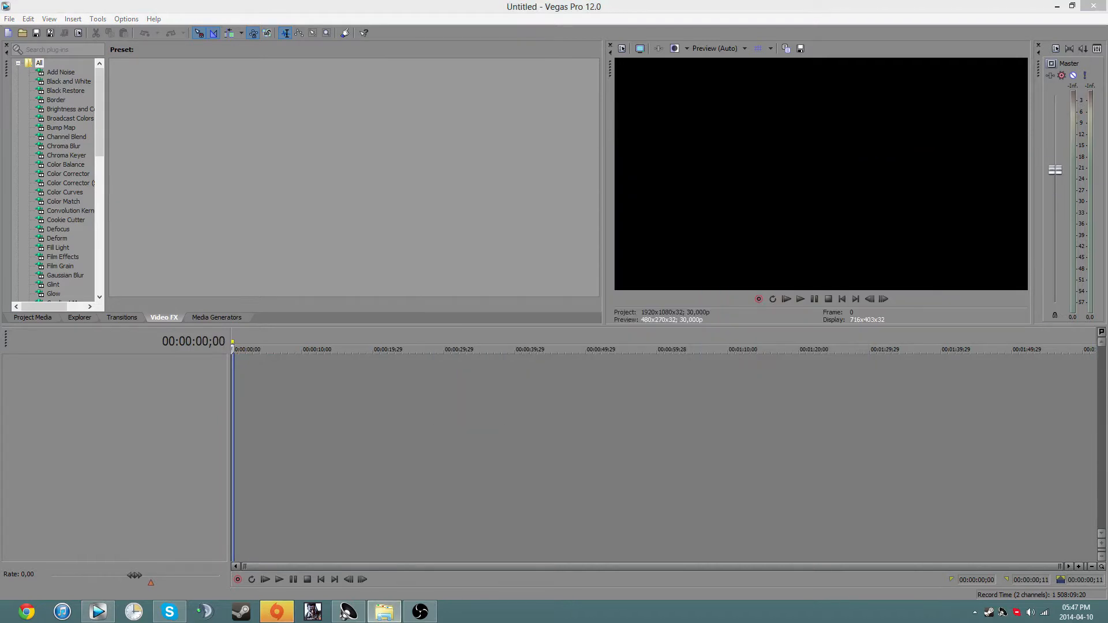
{"action": "left_click_drag", "start_coordinate": [1107, 138], "coordinate": [684, 47]}
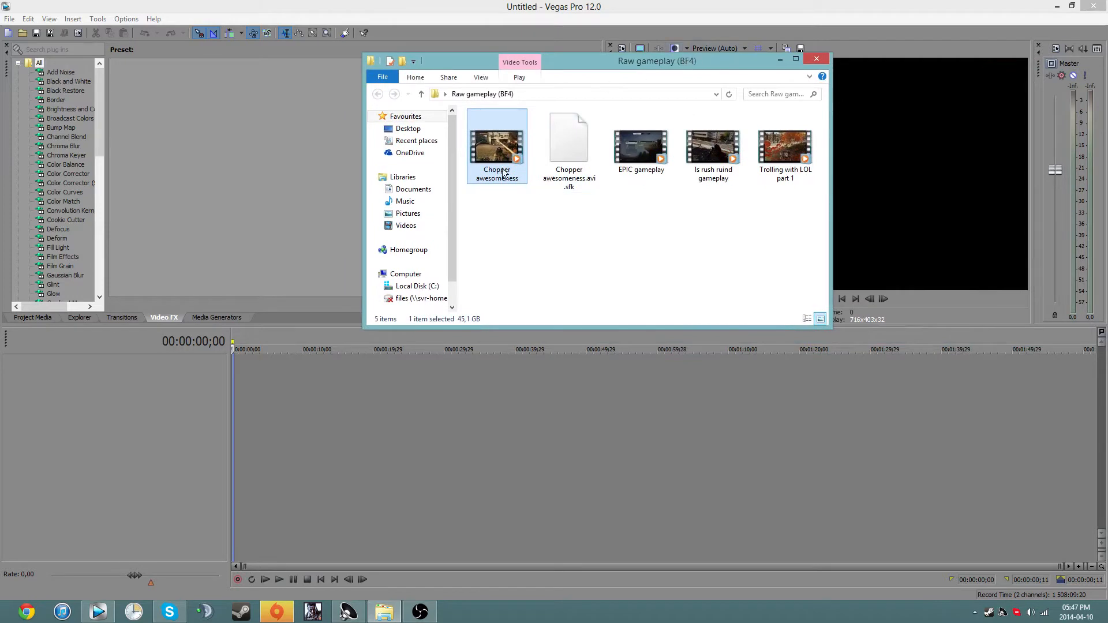
{"action": "left_click", "coordinate": [507, 253]}
{"action": "left_click", "coordinate": [498, 177]}
{"action": "left_click_drag", "start_coordinate": [490, 154], "coordinate": [230, 375]}
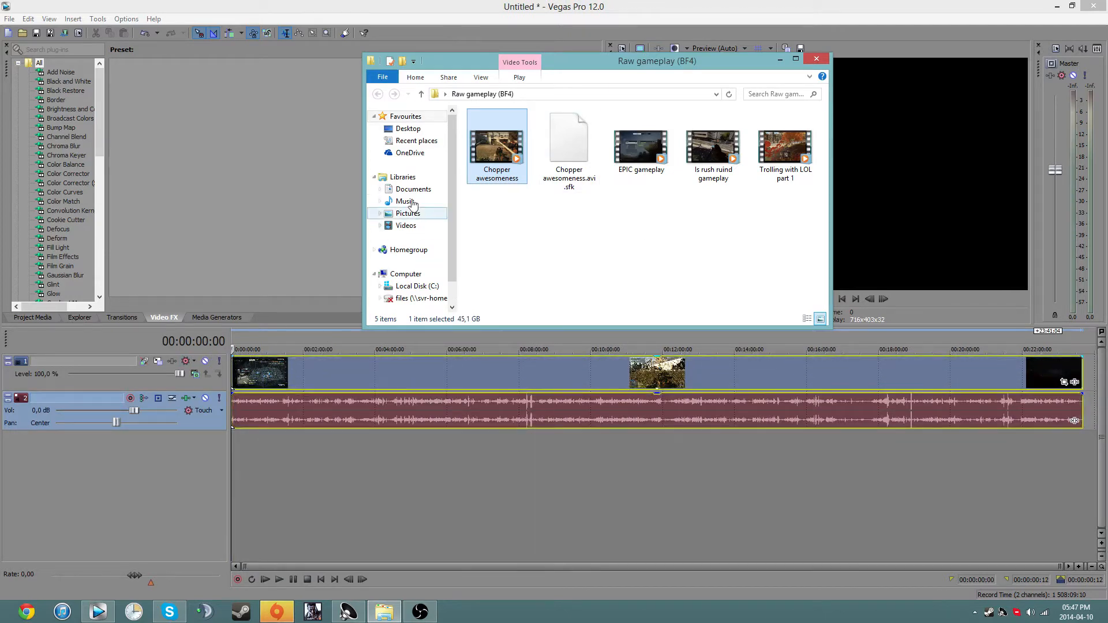
{"action": "left_click_drag", "start_coordinate": [495, 159], "coordinate": [487, 154]}
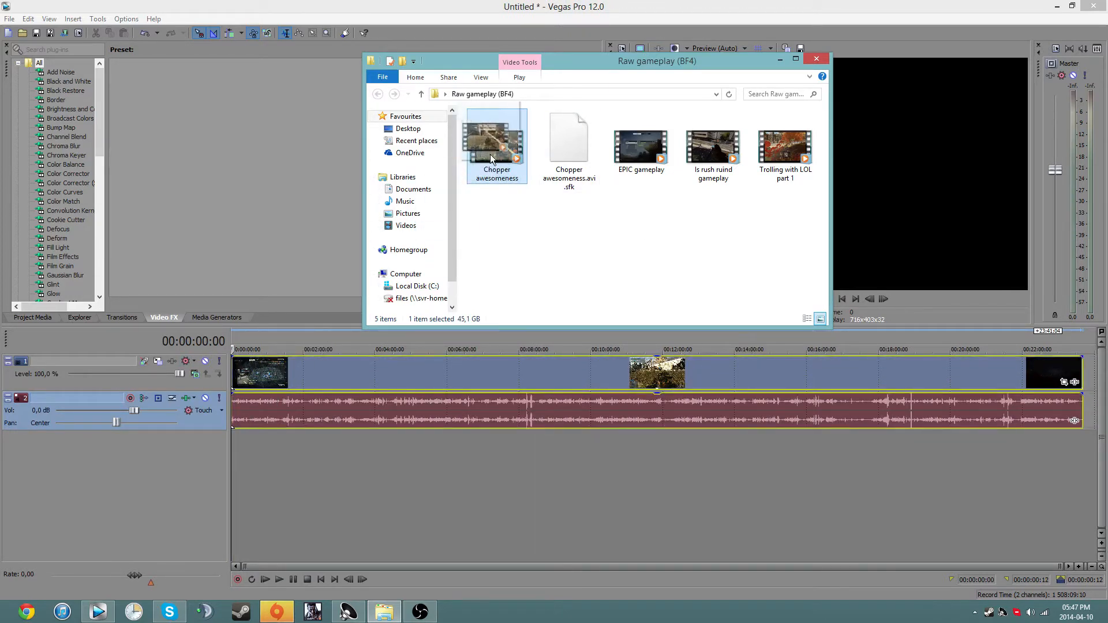
{"action": "left_click", "coordinate": [283, 434]}
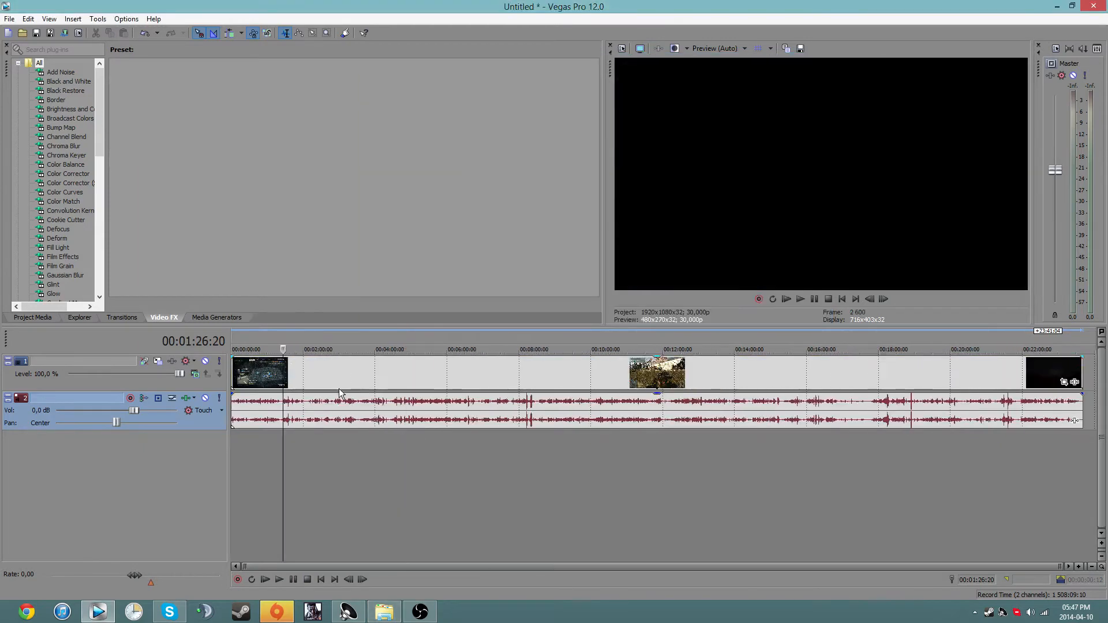
Lower the volume of the gameplay clip's audio track to -Inf.
{"action": "left_click", "coordinate": [299, 379]}
{"action": "left_click_drag", "start_coordinate": [134, 411], "coordinate": [57, 411]}
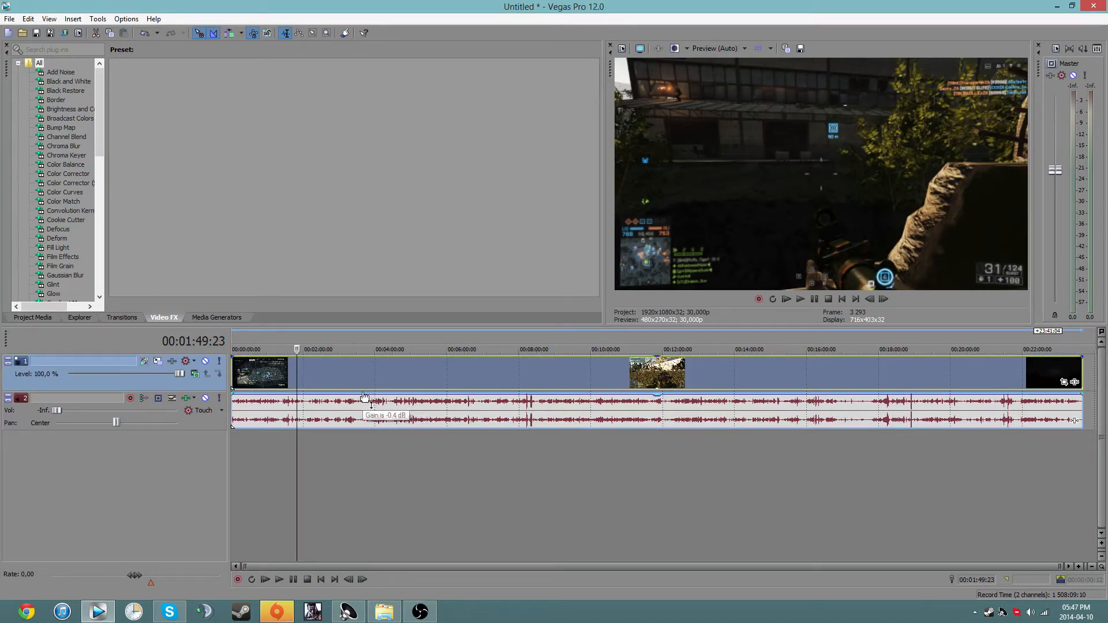
In the video event's properties, turn off Maintain aspect ratio and choose Disable resample.
{"action": "right_click", "coordinate": [367, 372]}
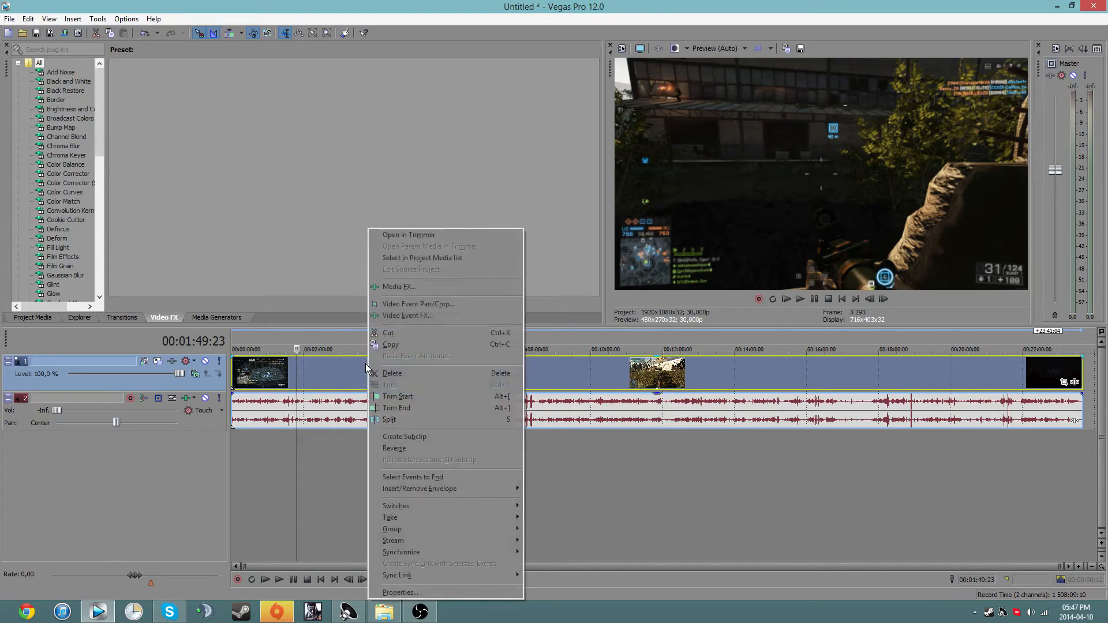
{"action": "left_click", "coordinate": [426, 590]}
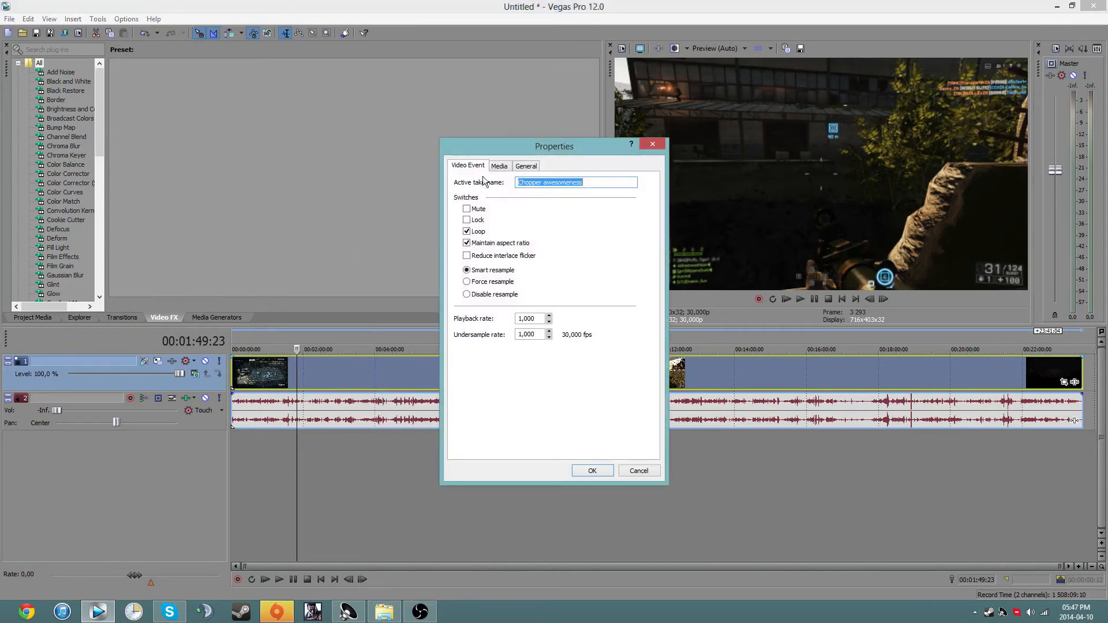
{"action": "left_click", "coordinate": [466, 243]}
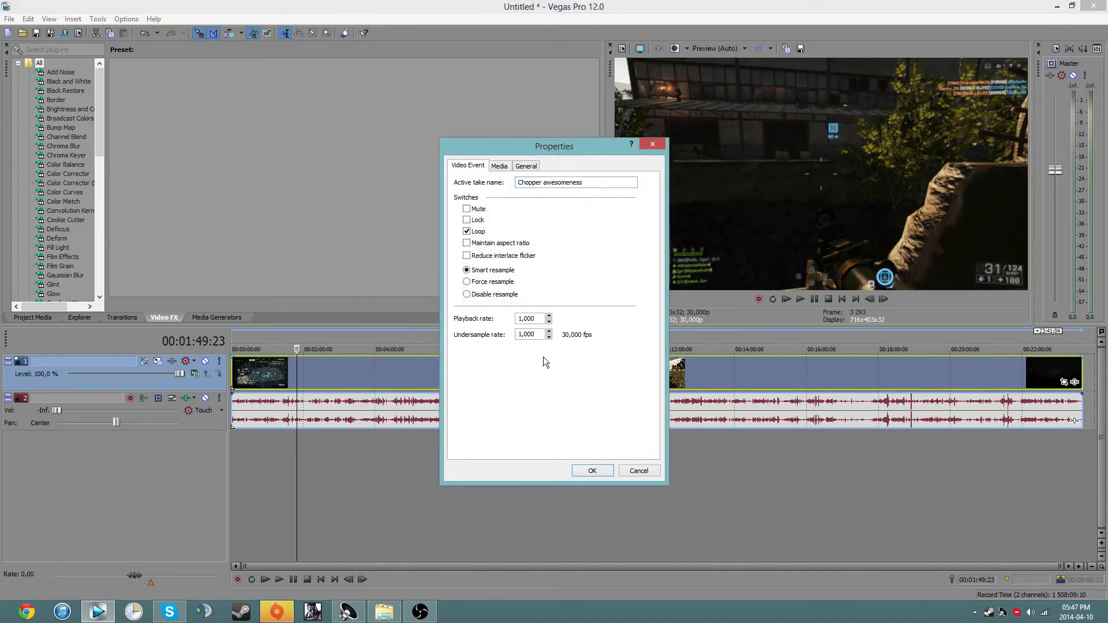
{"action": "left_click", "coordinate": [490, 295]}
{"action": "left_click", "coordinate": [592, 471]}
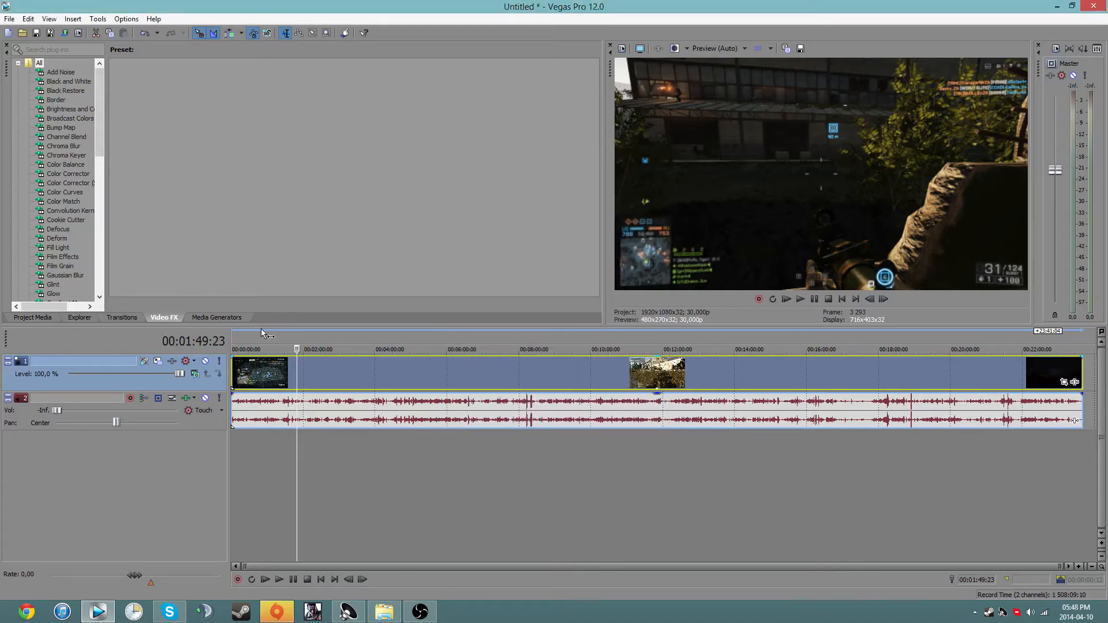
Set the loop region to span the whole clip, from 00:00:00;00 to 00:23:41;04.
{"action": "scroll", "coordinate": [375, 507], "scroll_direction": "up", "scroll_amount": 4}
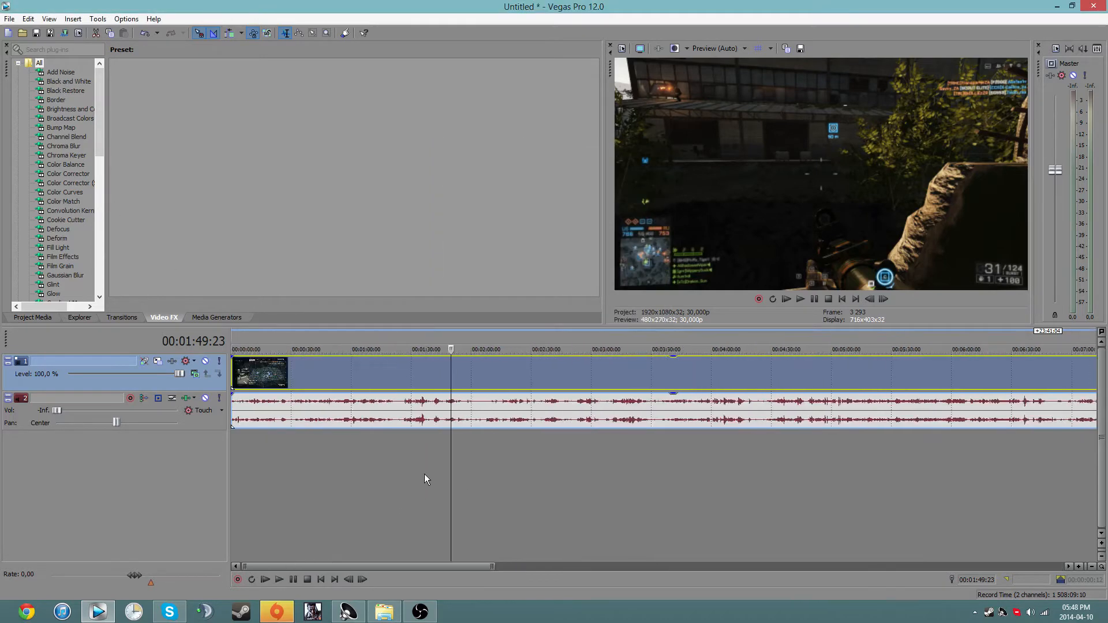
{"action": "scroll", "coordinate": [425, 479], "scroll_direction": "down", "scroll_amount": 4}
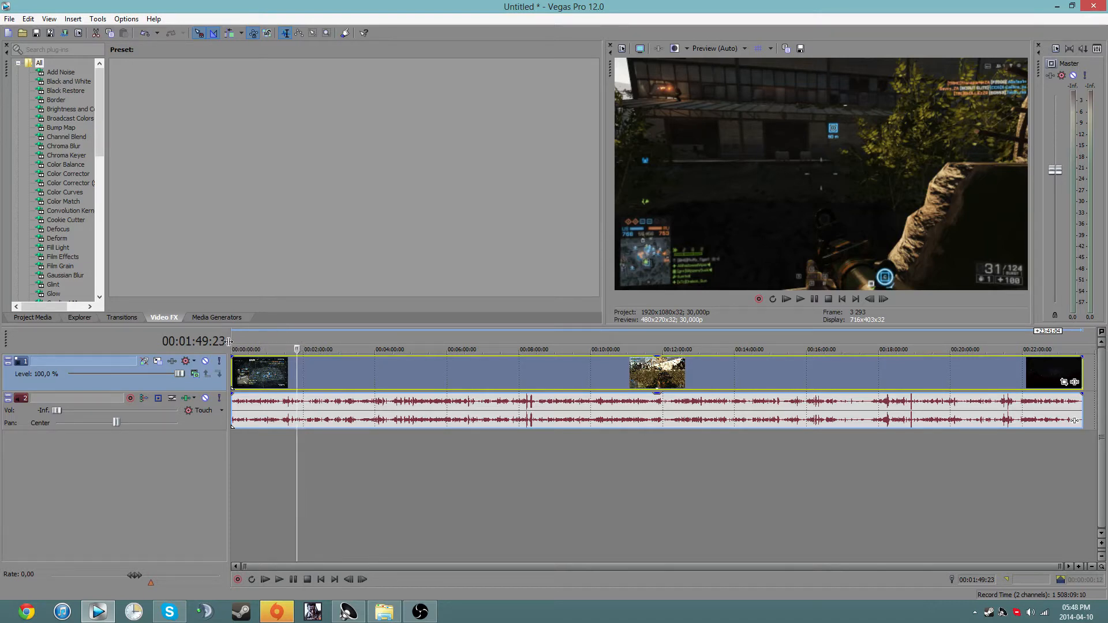
{"action": "left_click_drag", "start_coordinate": [232, 342], "coordinate": [809, 342]}
{"action": "left_click_drag", "start_coordinate": [924, 357], "coordinate": [1082, 357]}
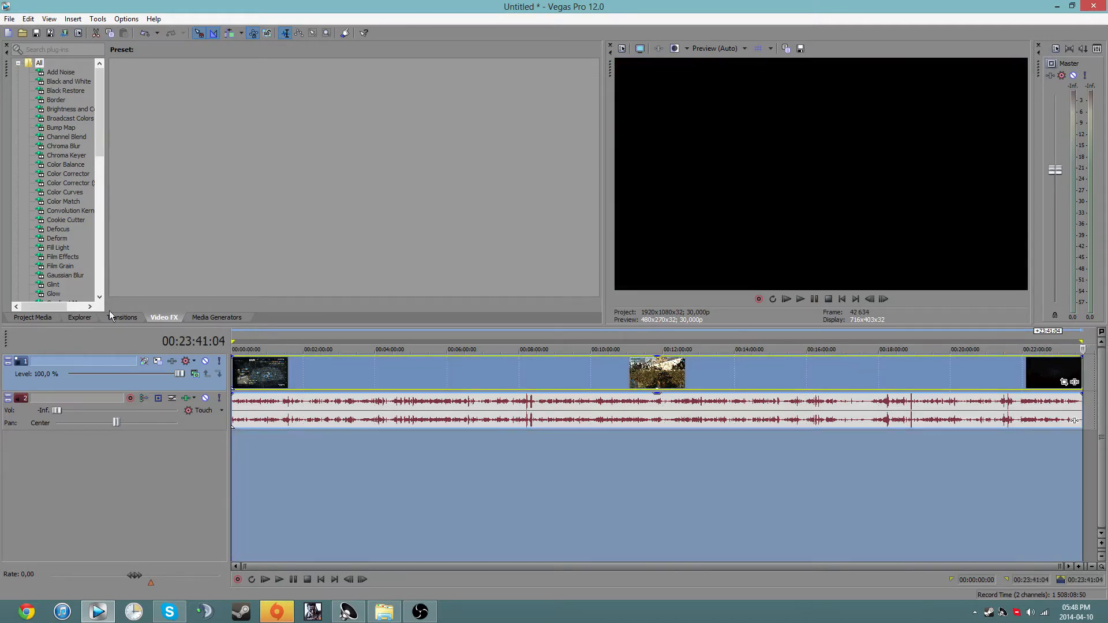
Open the Render As dialog and select the MainConcept AVC/AAC (*.mp4;*.avc) format.
{"action": "left_click", "coordinate": [11, 19]}
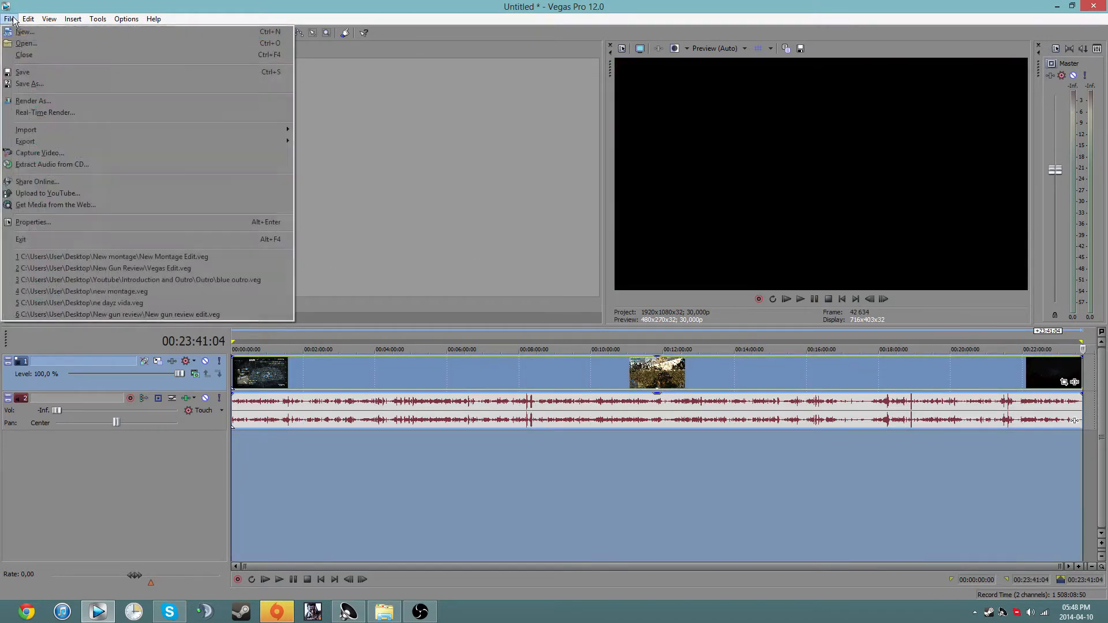
{"action": "left_click", "coordinate": [53, 98]}
{"action": "left_click", "coordinate": [508, 320]}
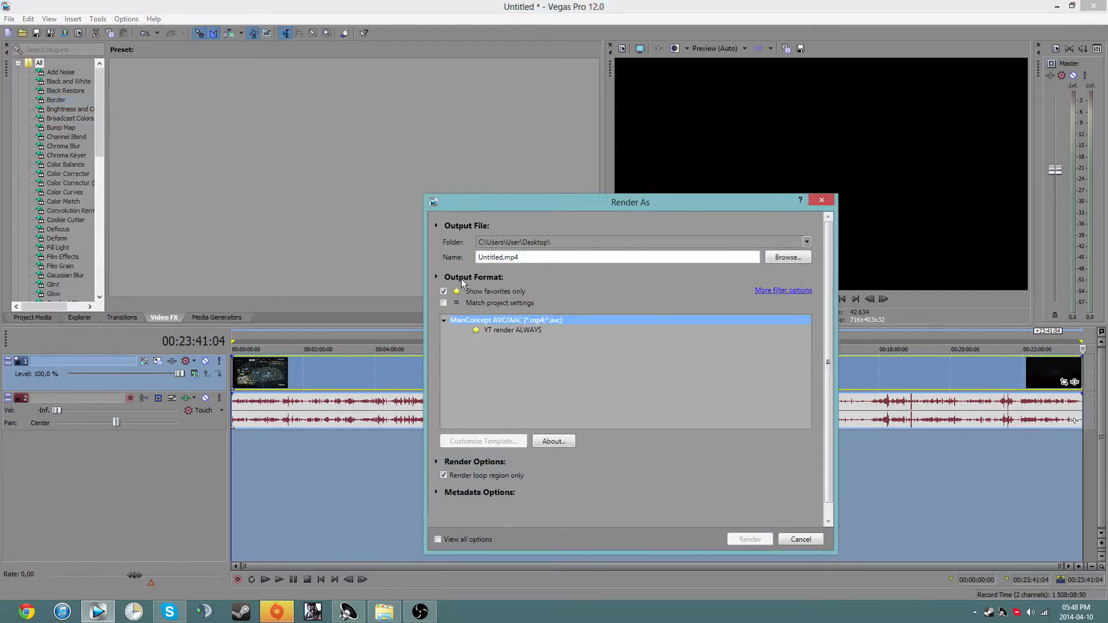
Turn off the favorites filter and select the Internet HD 1080p template under MainConcept AVC/AAC.
{"action": "left_click", "coordinate": [443, 291]}
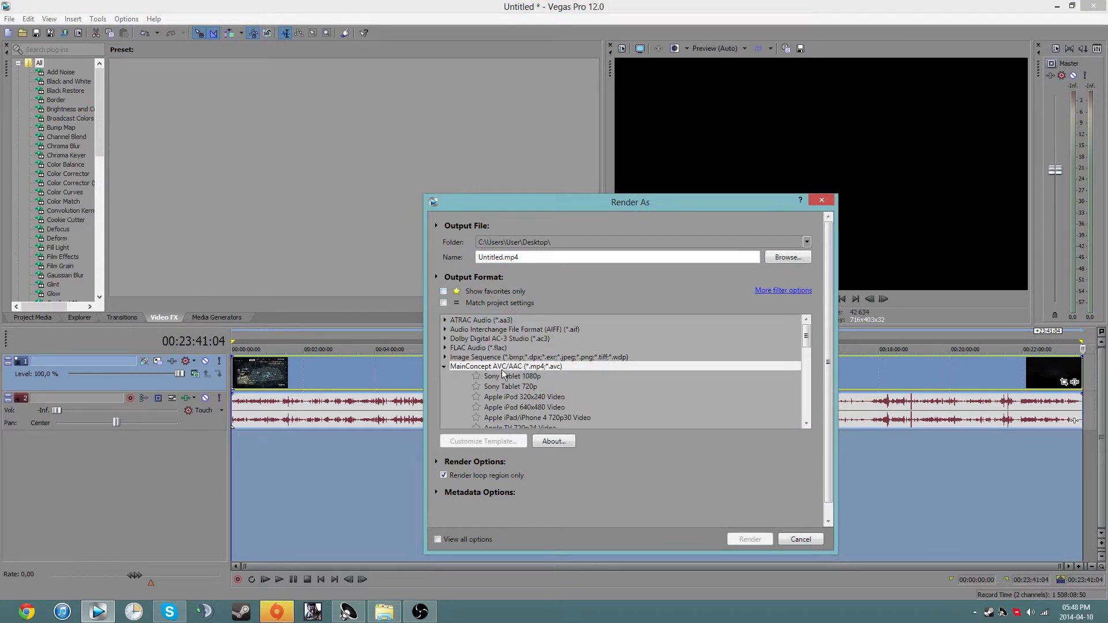
{"action": "scroll", "coordinate": [517, 374], "scroll_direction": "down", "scroll_amount": 1}
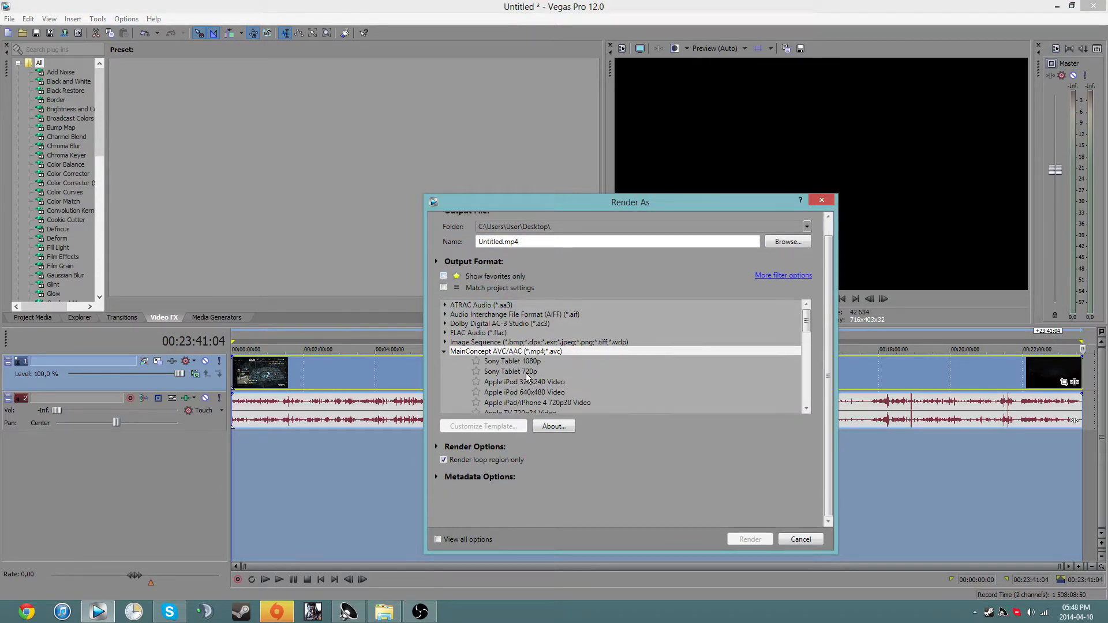
{"action": "left_click", "coordinate": [526, 373]}
{"action": "scroll", "coordinate": [527, 374], "scroll_direction": "down", "scroll_amount": 5}
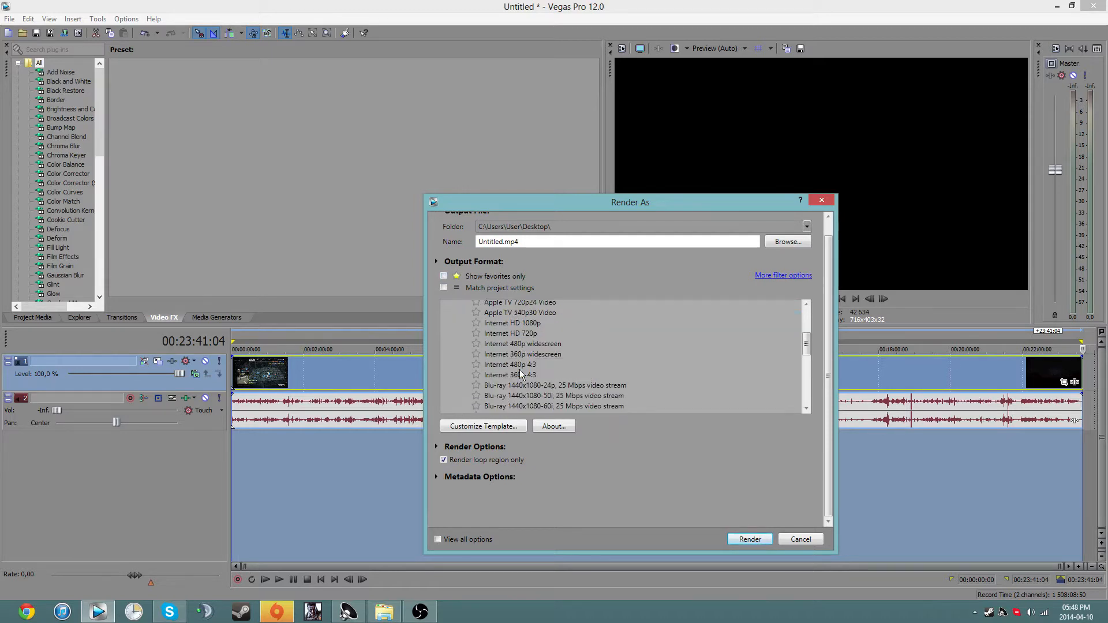
{"action": "scroll", "coordinate": [533, 374], "scroll_direction": "down", "scroll_amount": 3}
{"action": "scroll", "coordinate": [534, 377], "scroll_direction": "down", "scroll_amount": 2}
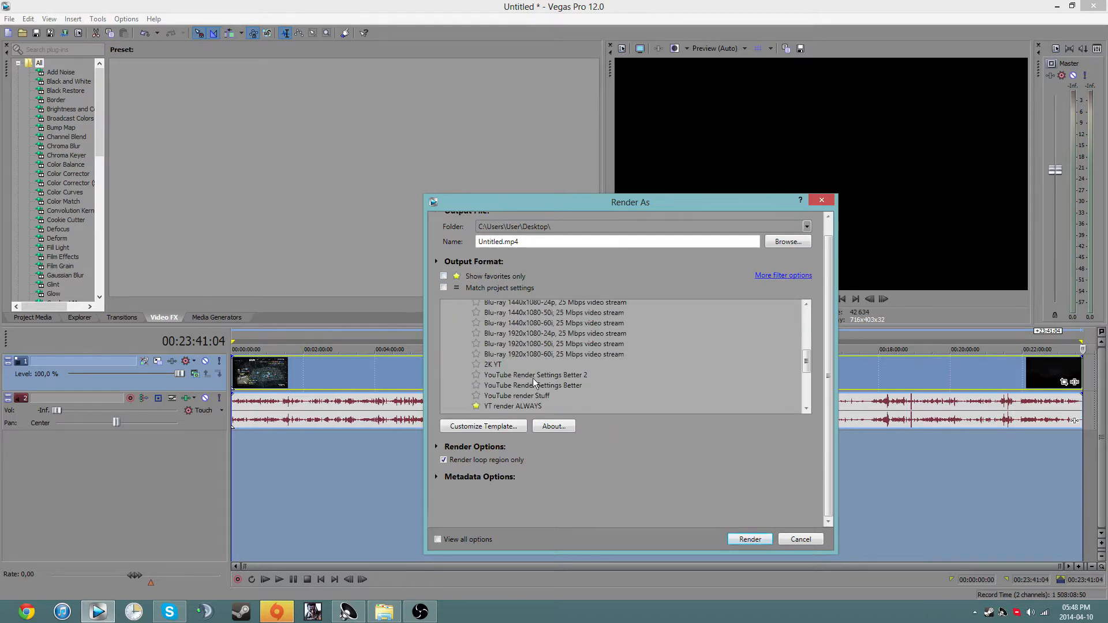
{"action": "scroll", "coordinate": [542, 382], "scroll_direction": "up", "scroll_amount": 3}
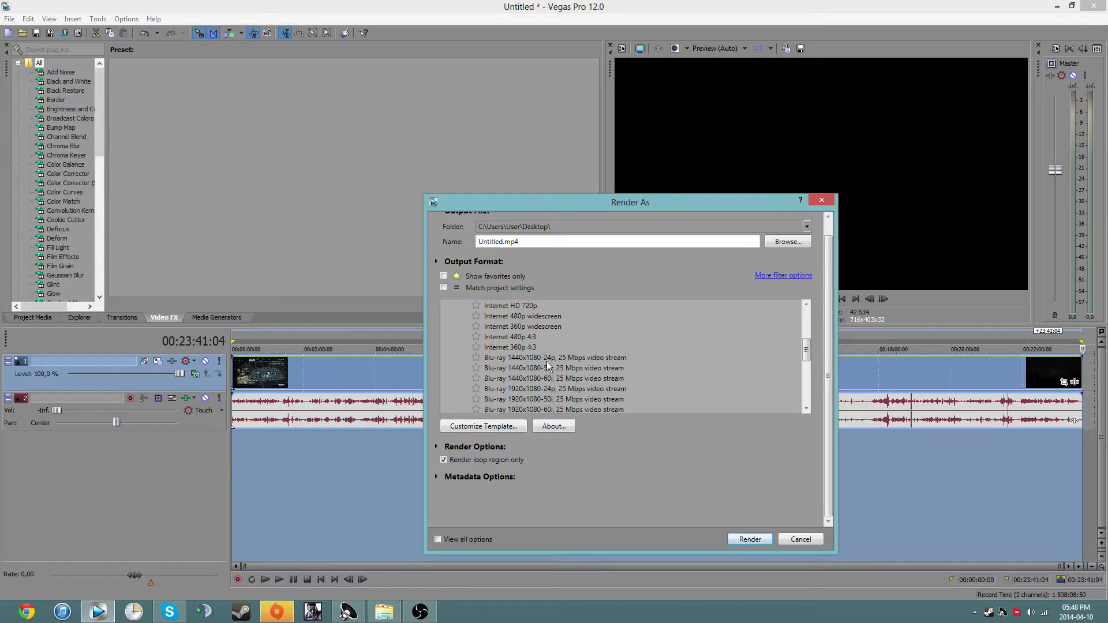
{"action": "scroll", "coordinate": [525, 321], "scroll_direction": "up", "scroll_amount": 1}
{"action": "left_click", "coordinate": [525, 323]}
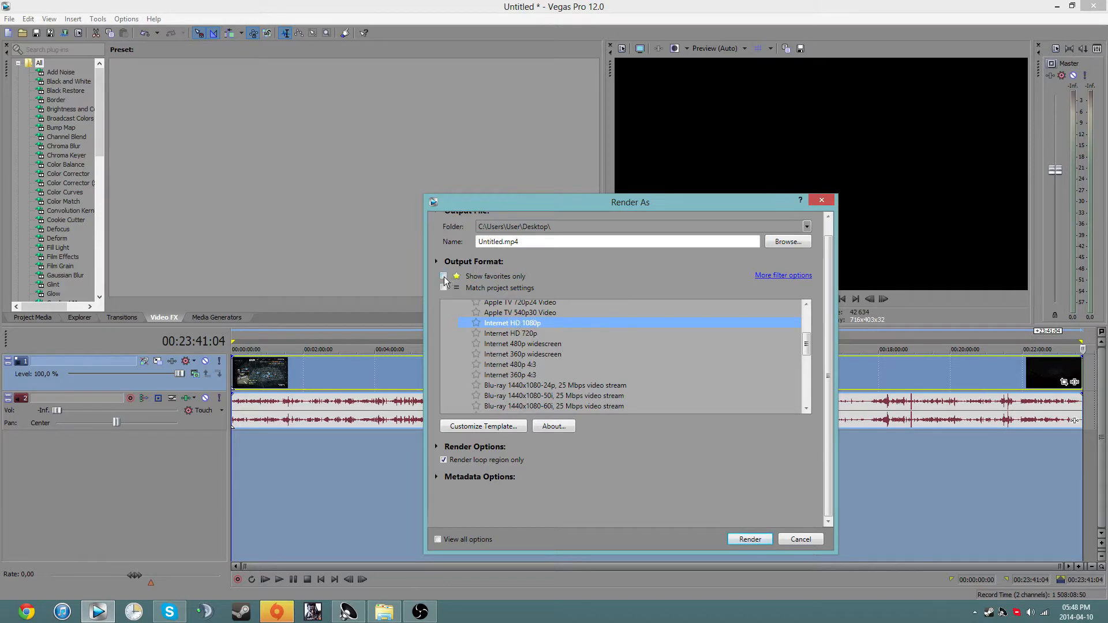
Show only the favorite render templates and select YT render ALWAYS.
{"action": "left_click", "coordinate": [443, 276]}
{"action": "left_click", "coordinate": [526, 315]}
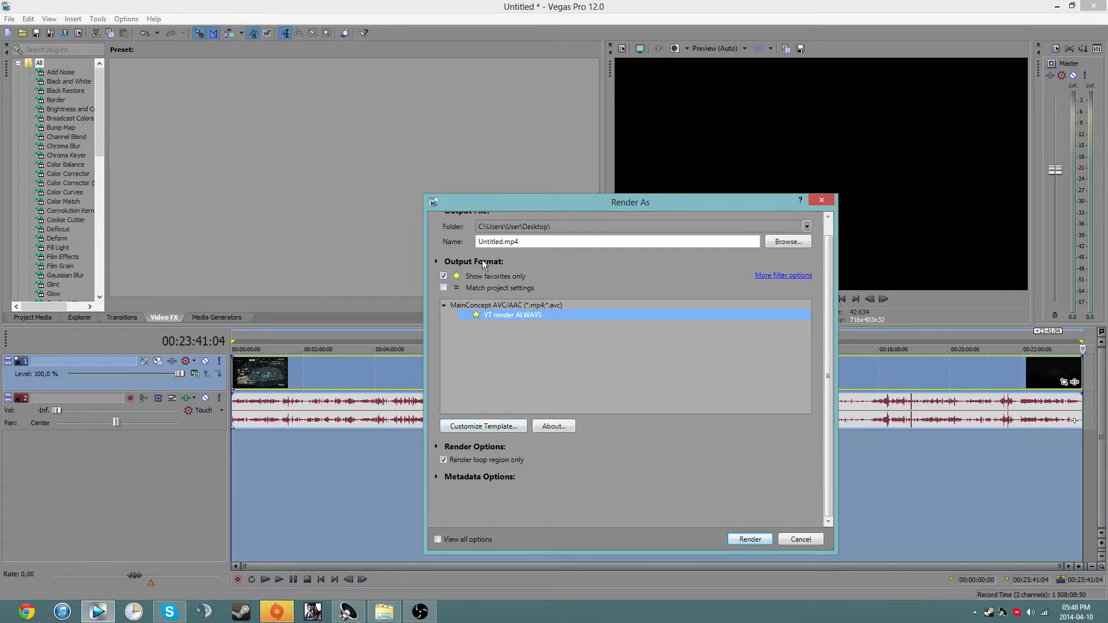
Browse the full list of render templates, restore the favorites filter and reselect YT render ALWAYS.
{"action": "left_click", "coordinate": [444, 276]}
{"action": "scroll", "coordinate": [515, 394], "scroll_direction": "down", "scroll_amount": 2}
{"action": "scroll", "coordinate": [515, 393], "scroll_direction": "down", "scroll_amount": 2}
{"action": "scroll", "coordinate": [508, 385], "scroll_direction": "up", "scroll_amount": 3}
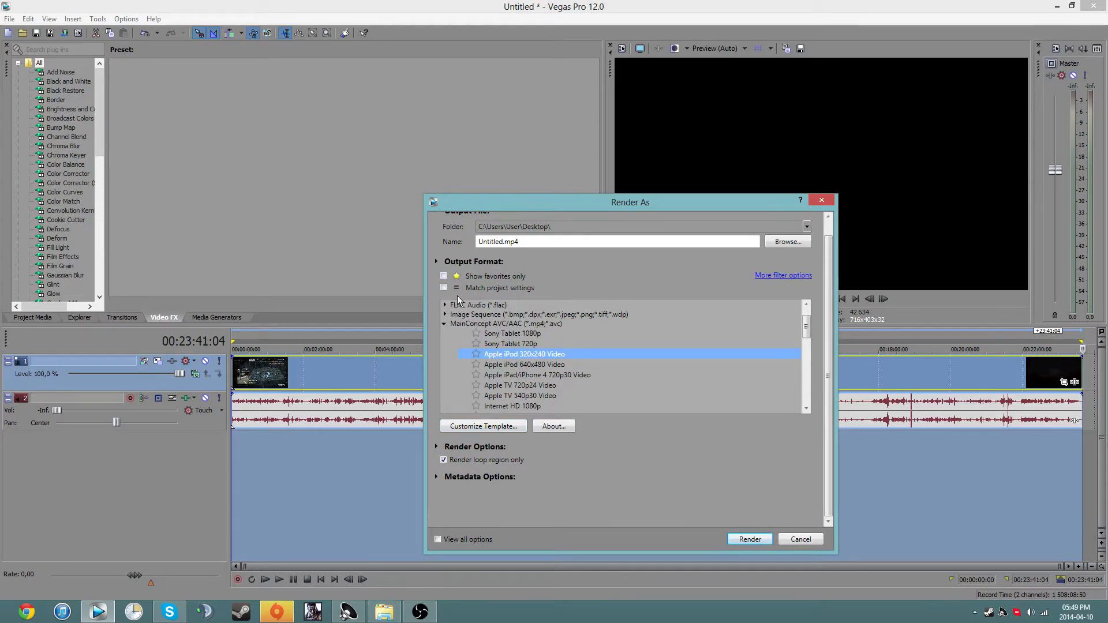
{"action": "left_click", "coordinate": [443, 277]}
{"action": "left_click", "coordinate": [542, 314]}
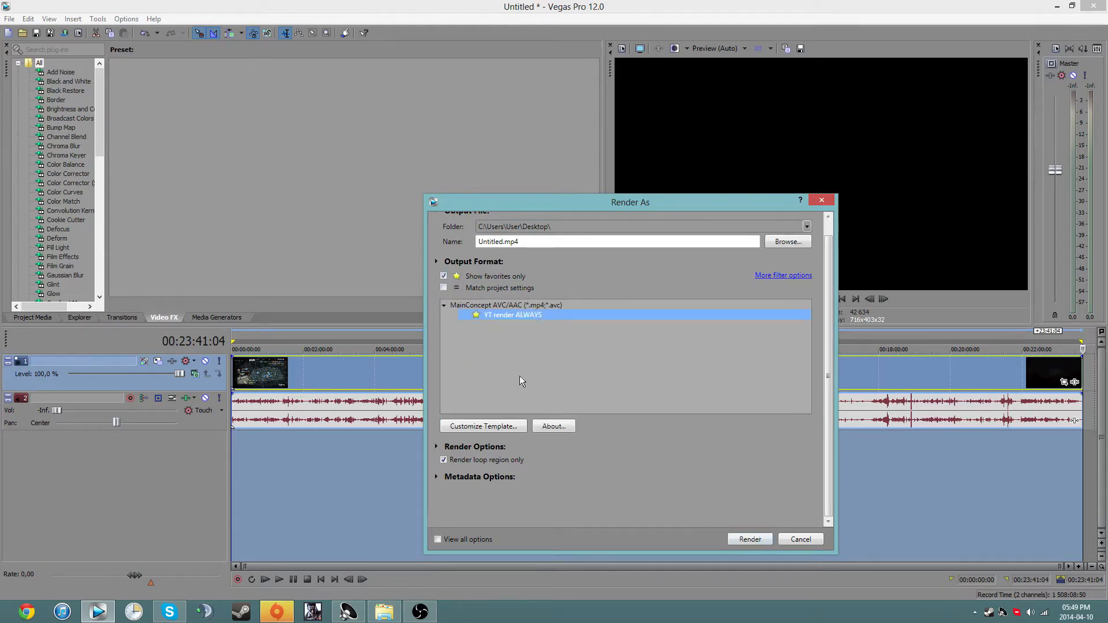
Customize the YT render ALWAYS template with frame size HD 1080 (1920x1080) and a variable bit rate.
{"action": "left_click", "coordinate": [488, 427]}
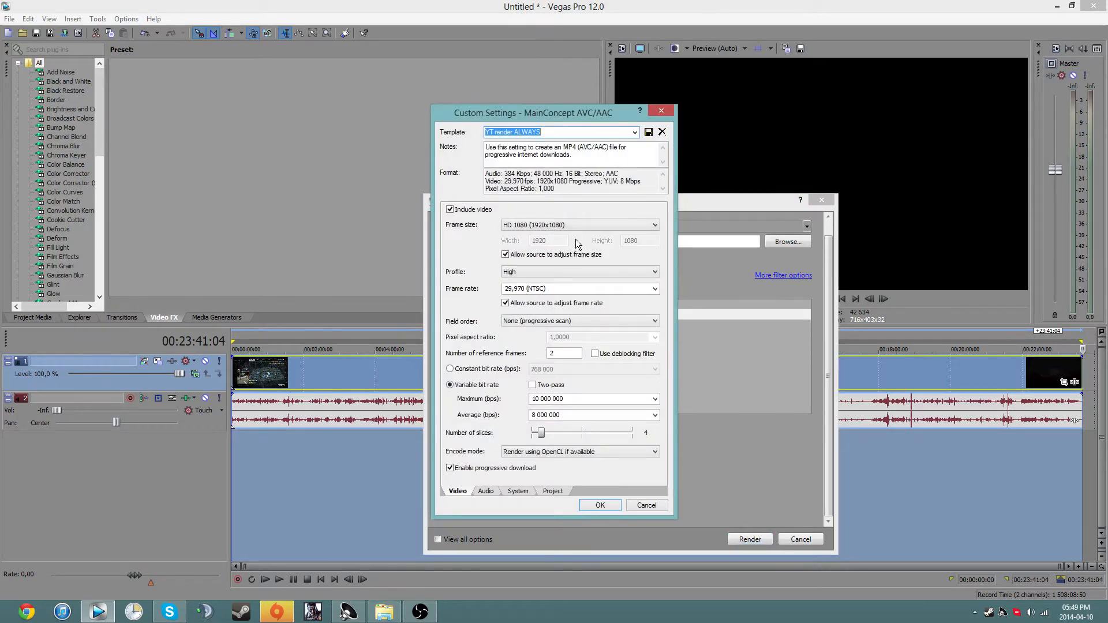
{"action": "left_click", "coordinate": [529, 226]}
{"action": "left_click", "coordinate": [538, 224]}
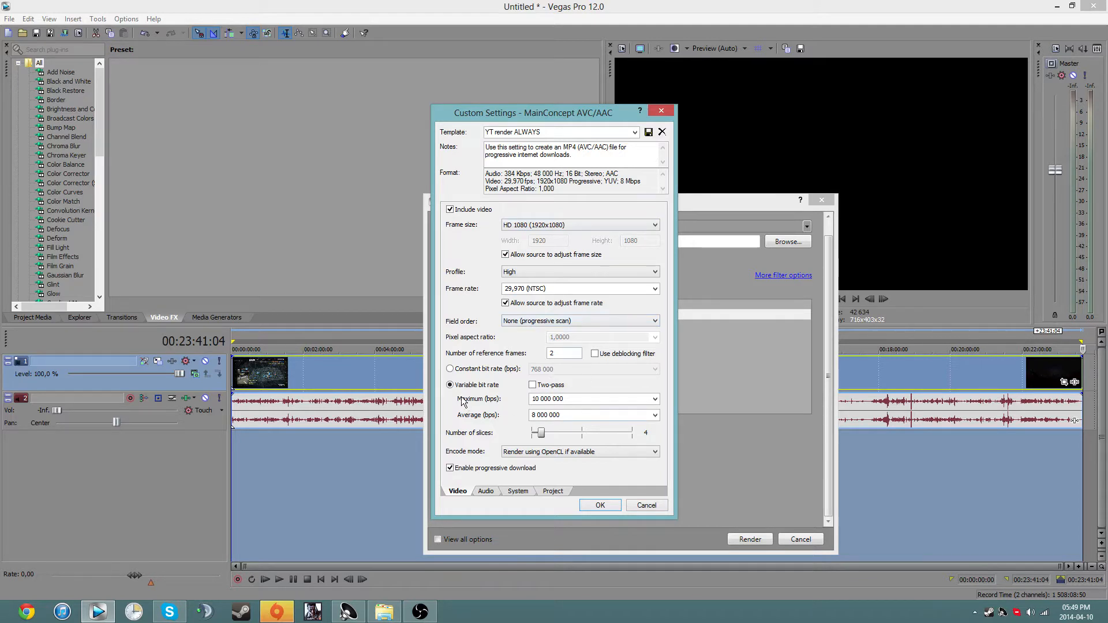
{"action": "left_click", "coordinate": [484, 370]}
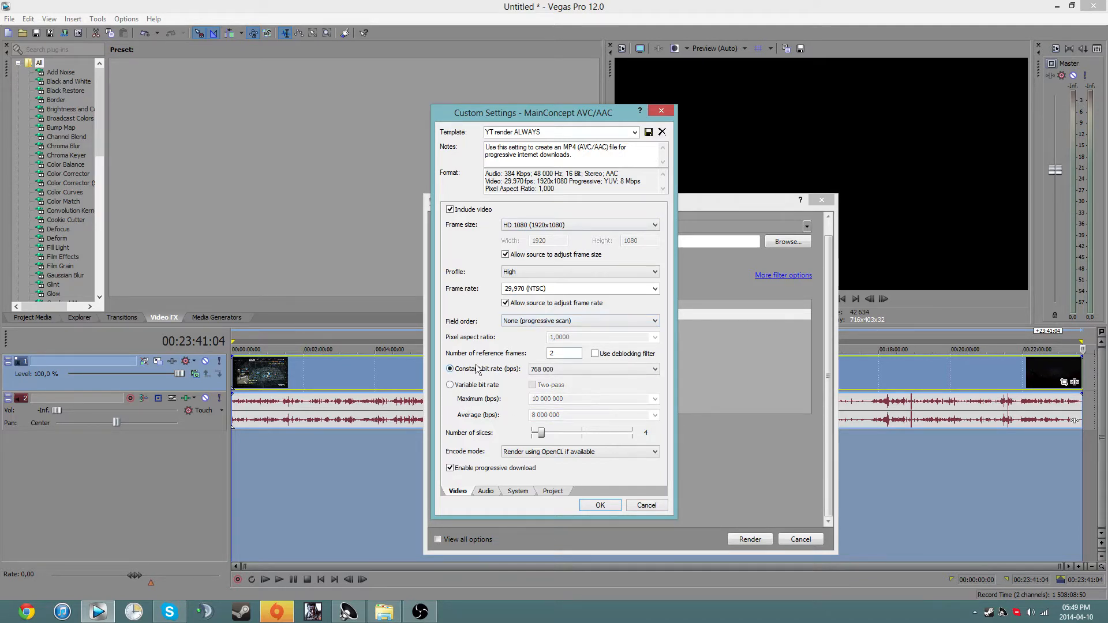
{"action": "left_click", "coordinate": [486, 386]}
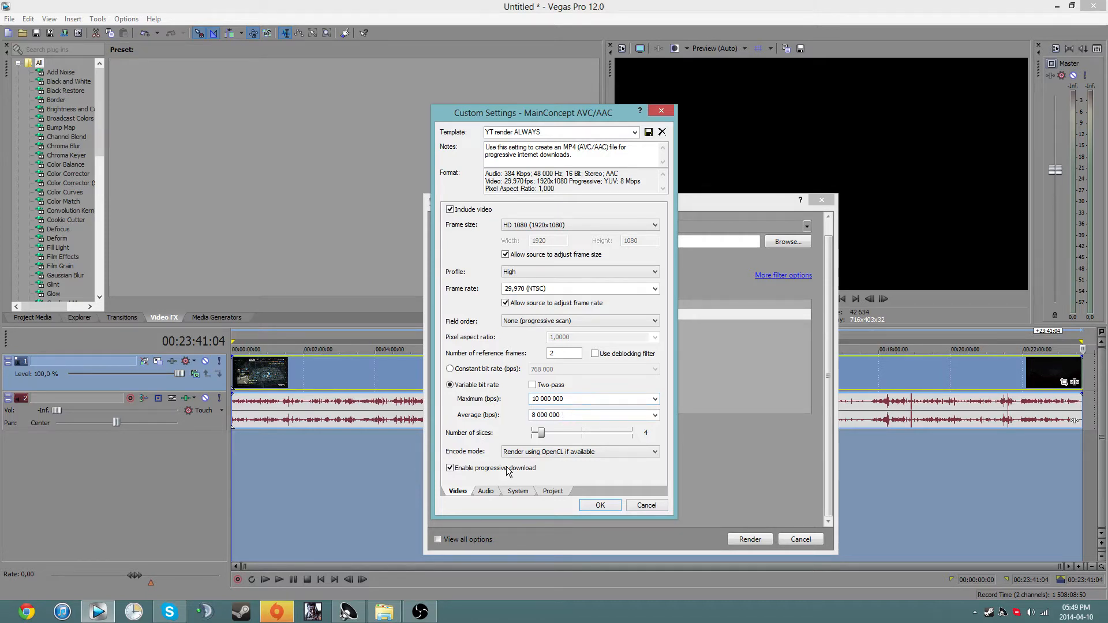
Switch the encode mode to Render using CPU only and back to Render using OpenCL if available.
{"action": "left_click", "coordinate": [536, 452]}
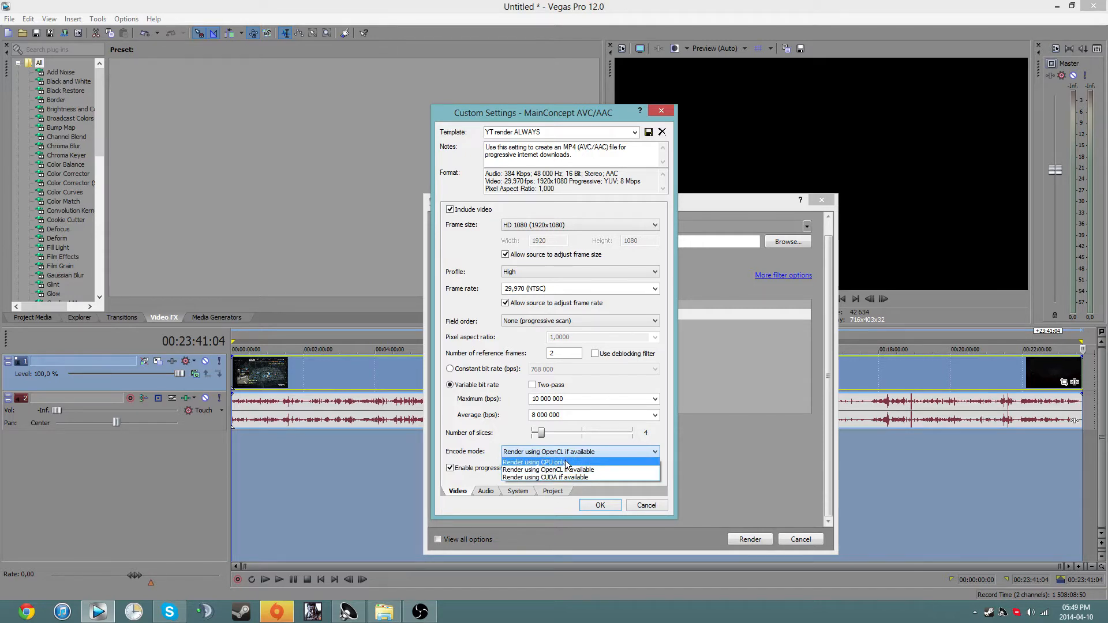
{"action": "left_click", "coordinate": [565, 462]}
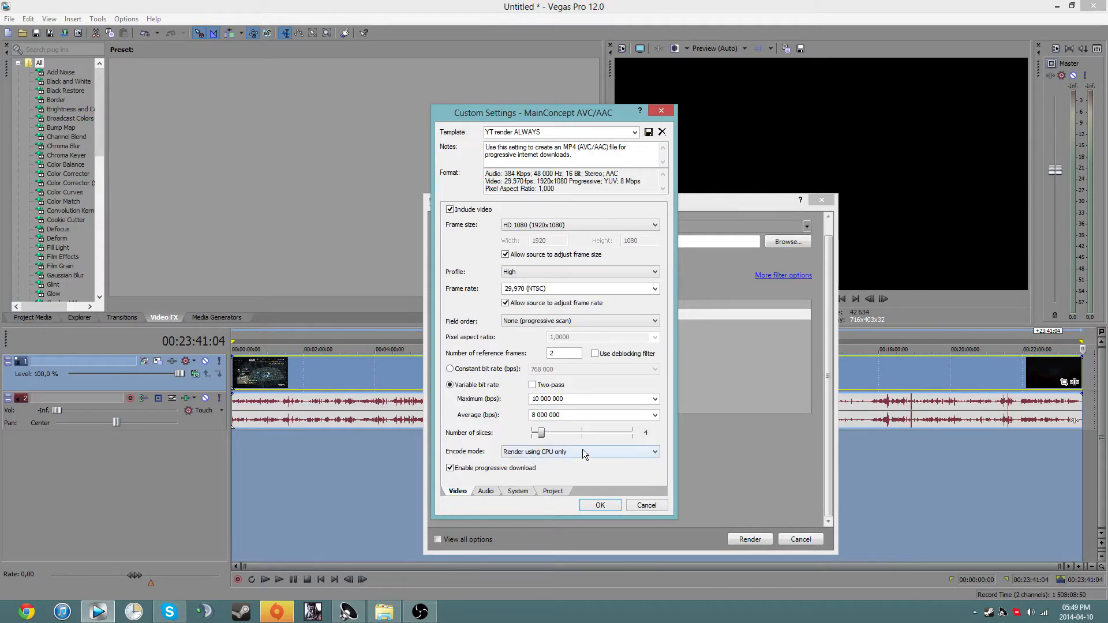
{"action": "left_click", "coordinate": [583, 452]}
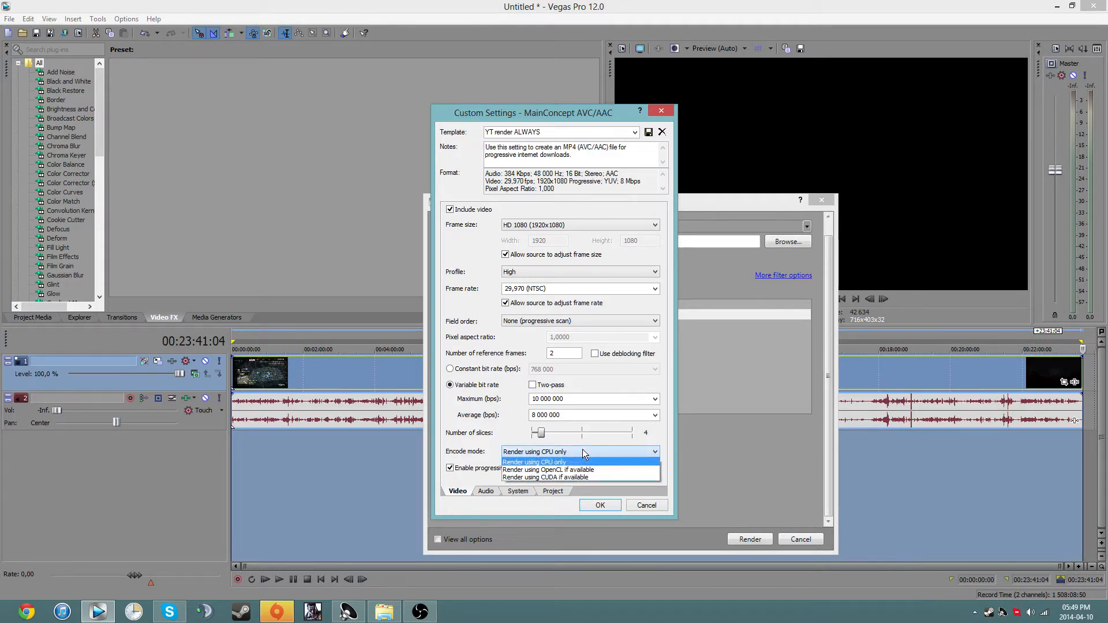
{"action": "left_click", "coordinate": [587, 468]}
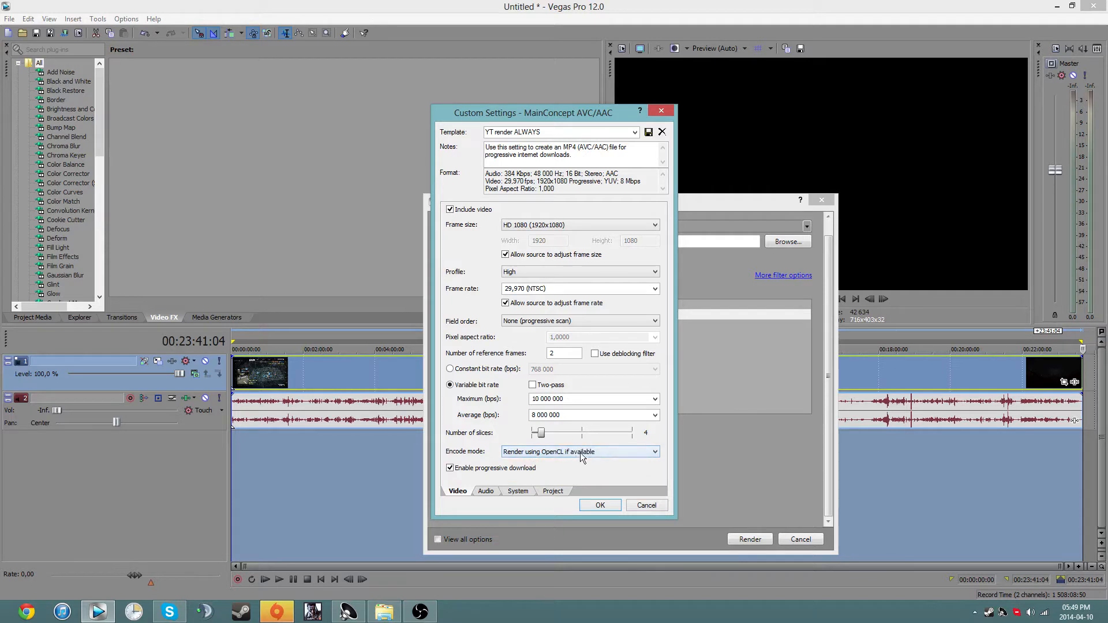
Set the template's encode mode to Render using CUDA if available.
{"action": "left_click", "coordinate": [581, 451]}
{"action": "left_click", "coordinate": [570, 477]}
{"action": "left_click", "coordinate": [558, 454]}
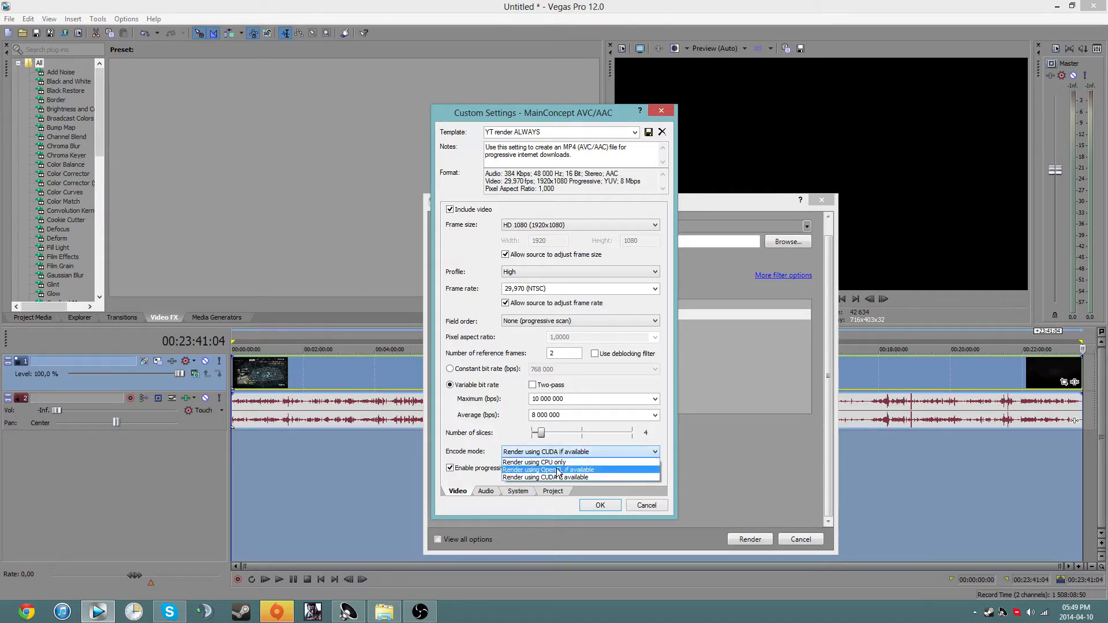
{"action": "left_click", "coordinate": [555, 478]}
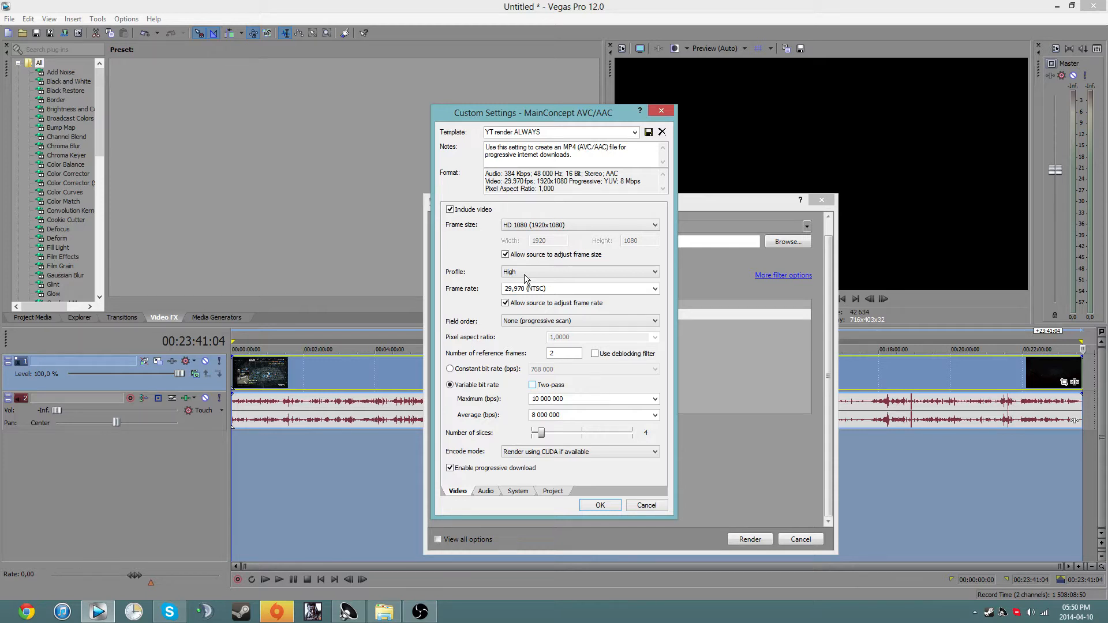
Review the template's audio, system and project settings, including the GPU check.
{"action": "left_click", "coordinate": [486, 491]}
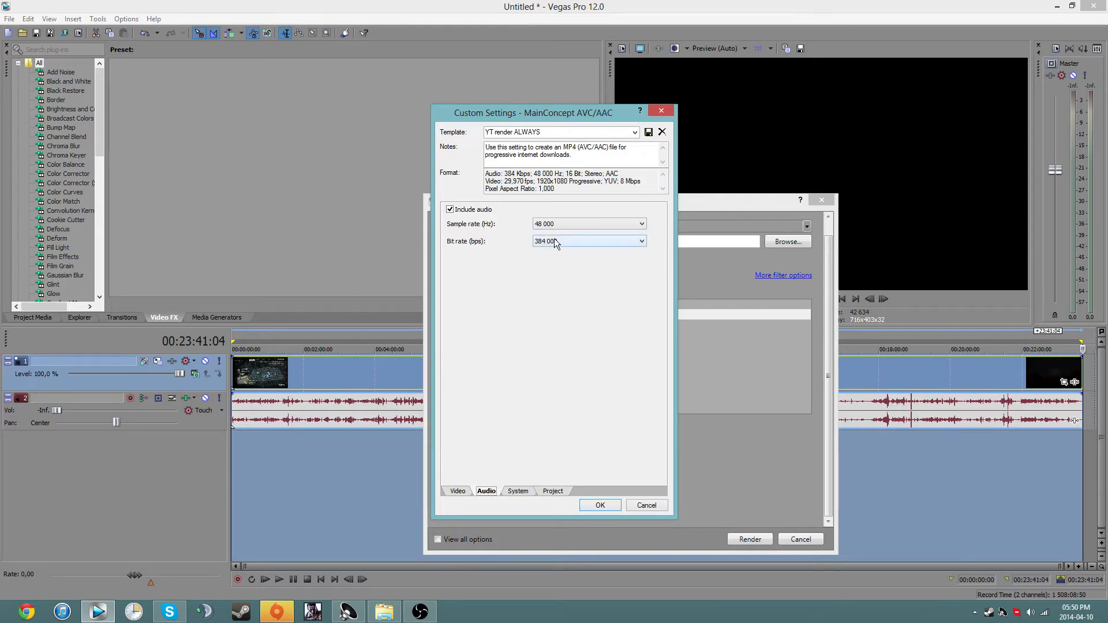
{"action": "left_click", "coordinate": [507, 490]}
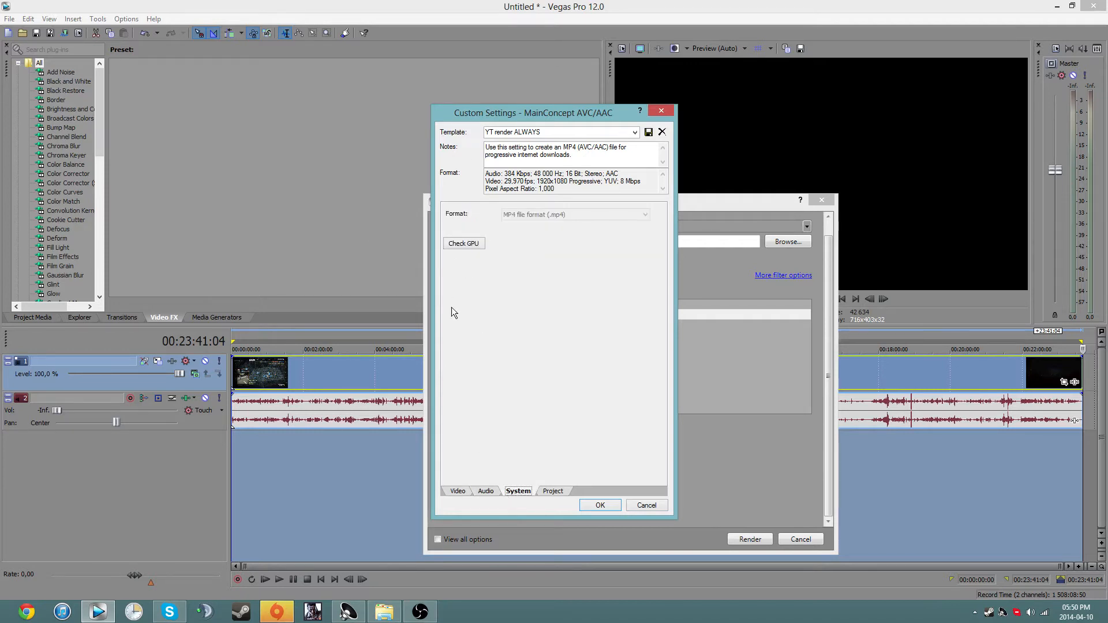
{"action": "left_click", "coordinate": [469, 243]}
{"action": "left_click", "coordinate": [466, 490]}
{"action": "left_click", "coordinate": [518, 490]}
{"action": "left_click", "coordinate": [468, 245]}
{"action": "left_click", "coordinate": [551, 491]}
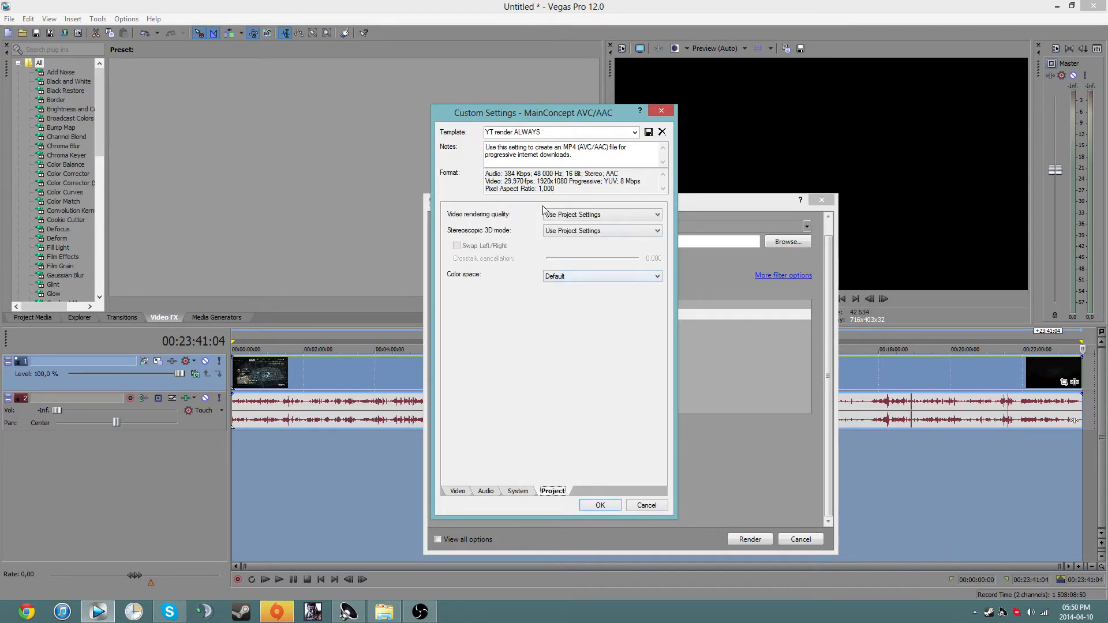
{"action": "left_click", "coordinate": [459, 491]}
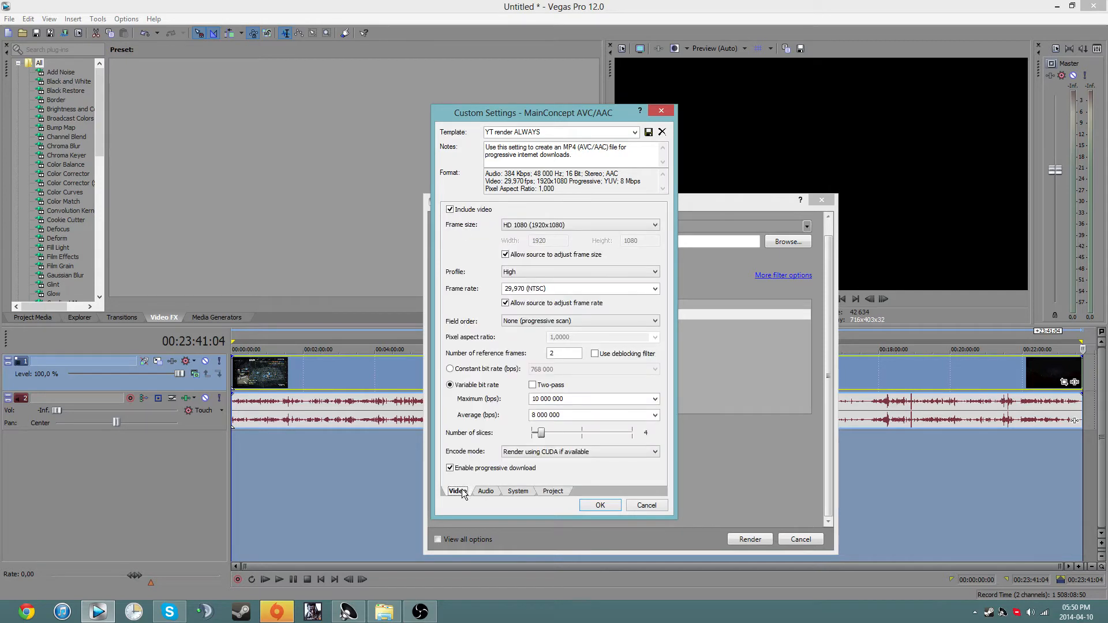
Examine the maximum bit rate, Two-pass and Profile options in the template's video settings.
{"action": "left_click", "coordinate": [575, 399]}
{"action": "left_click", "coordinate": [588, 386]}
{"action": "left_click", "coordinate": [567, 385]}
{"action": "left_click", "coordinate": [551, 272]}
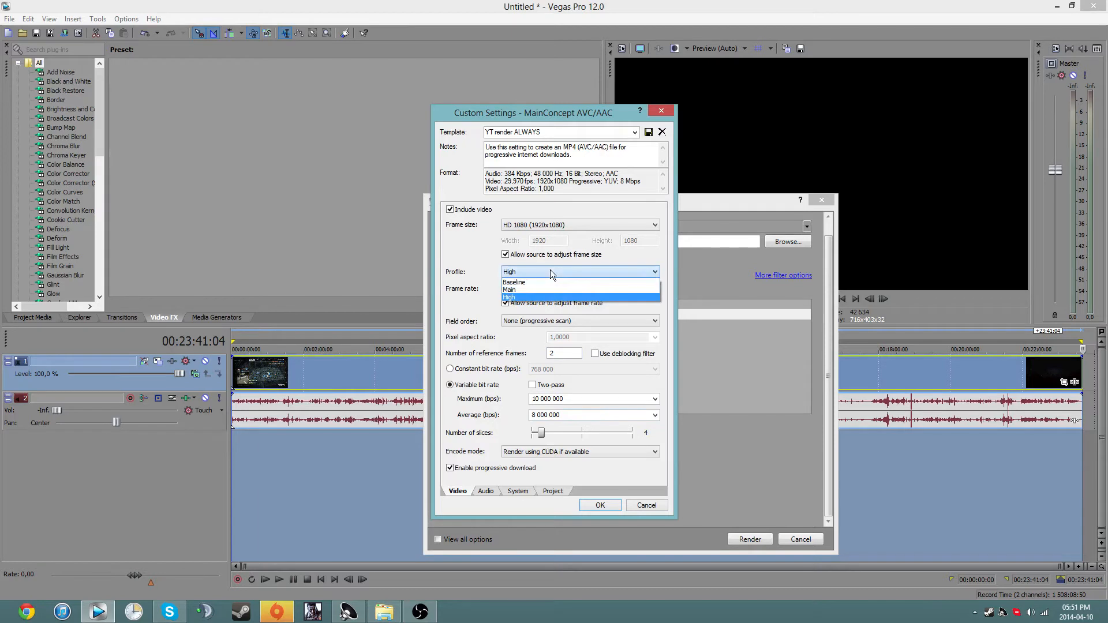
{"action": "left_click", "coordinate": [549, 269]}
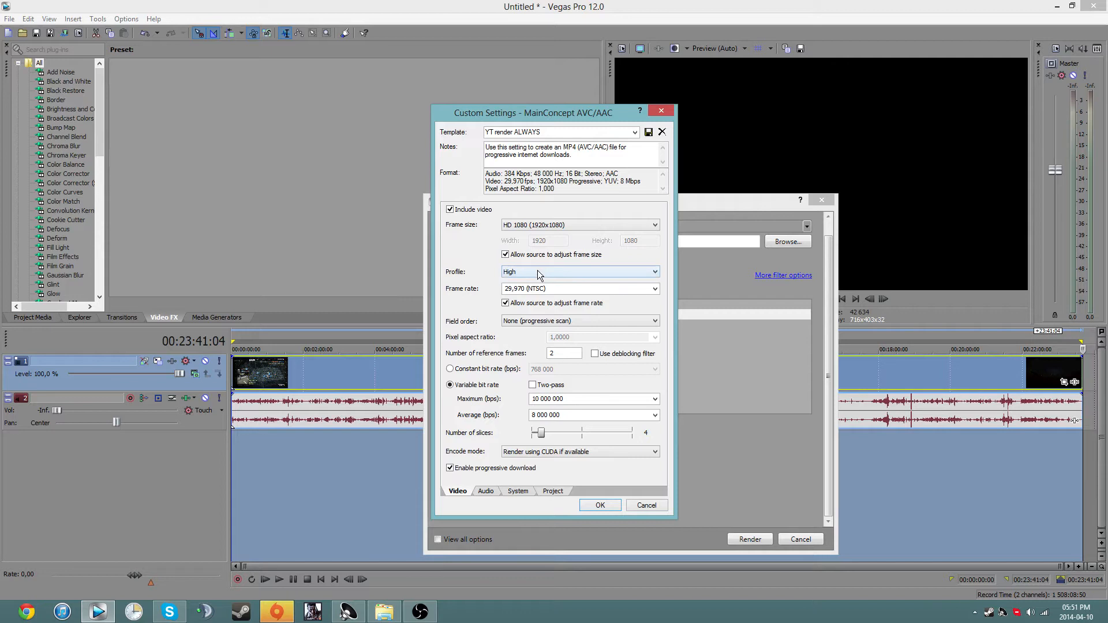
{"action": "left_click", "coordinate": [538, 271]}
{"action": "left_click", "coordinate": [538, 271]}
{"action": "left_click", "coordinate": [528, 272]}
{"action": "left_click", "coordinate": [527, 272]}
Try different numbers of slices, including 32, and discard all changes to the template.
{"action": "left_click", "coordinate": [556, 452]}
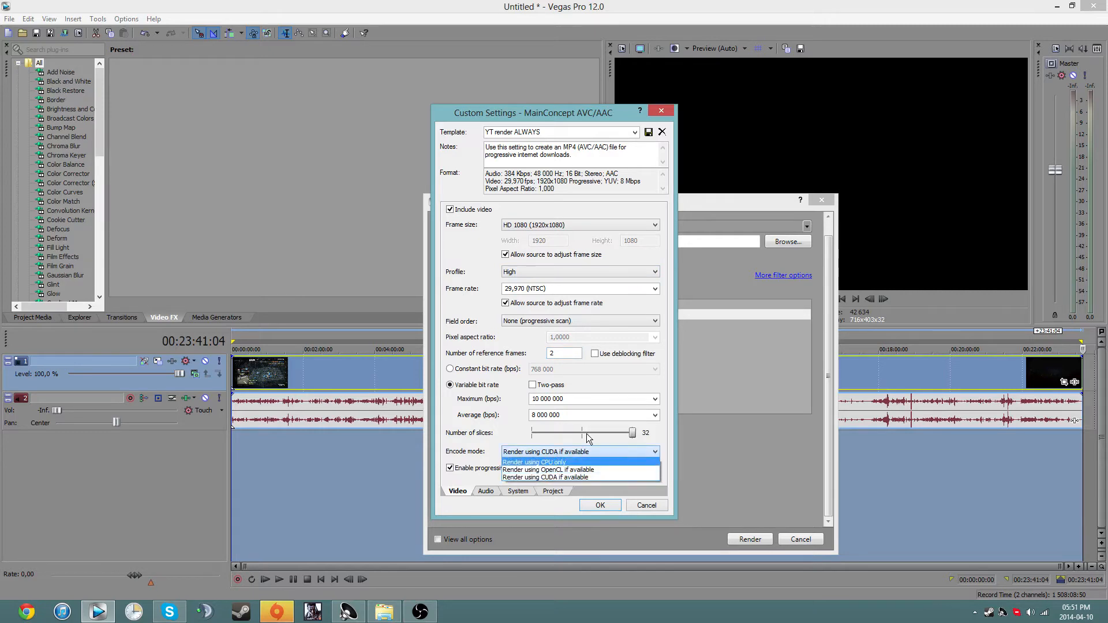
{"action": "left_click", "coordinate": [548, 434]}
{"action": "left_click", "coordinate": [636, 508]}
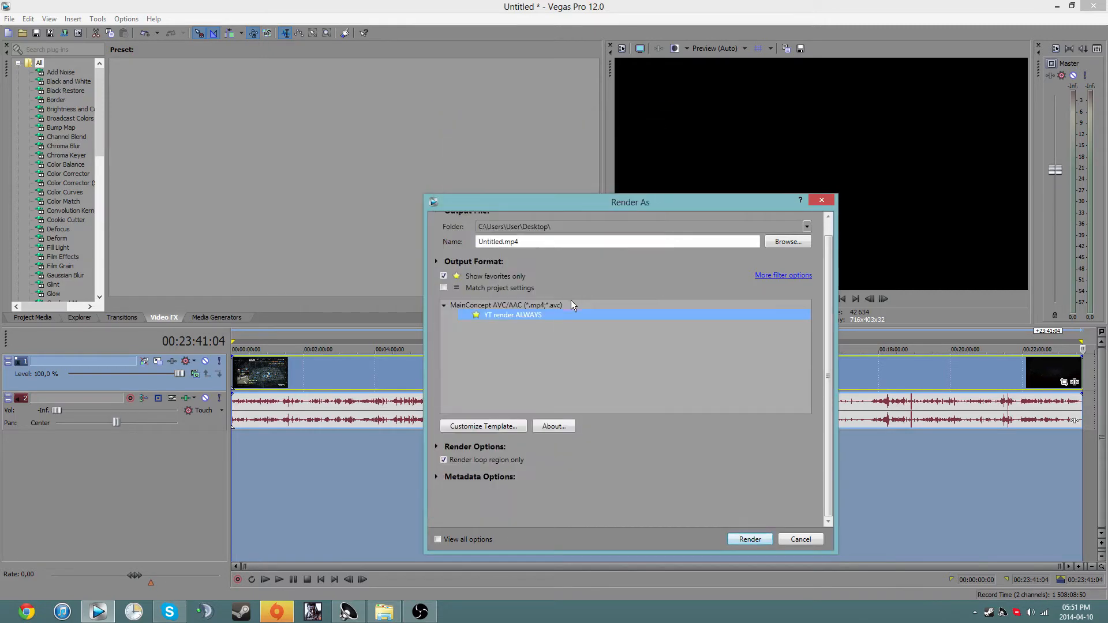
Review the video, audio, system and project settings of YT render ALWAYS again, and leave the render setup without rendering.
{"action": "left_click", "coordinate": [500, 430]}
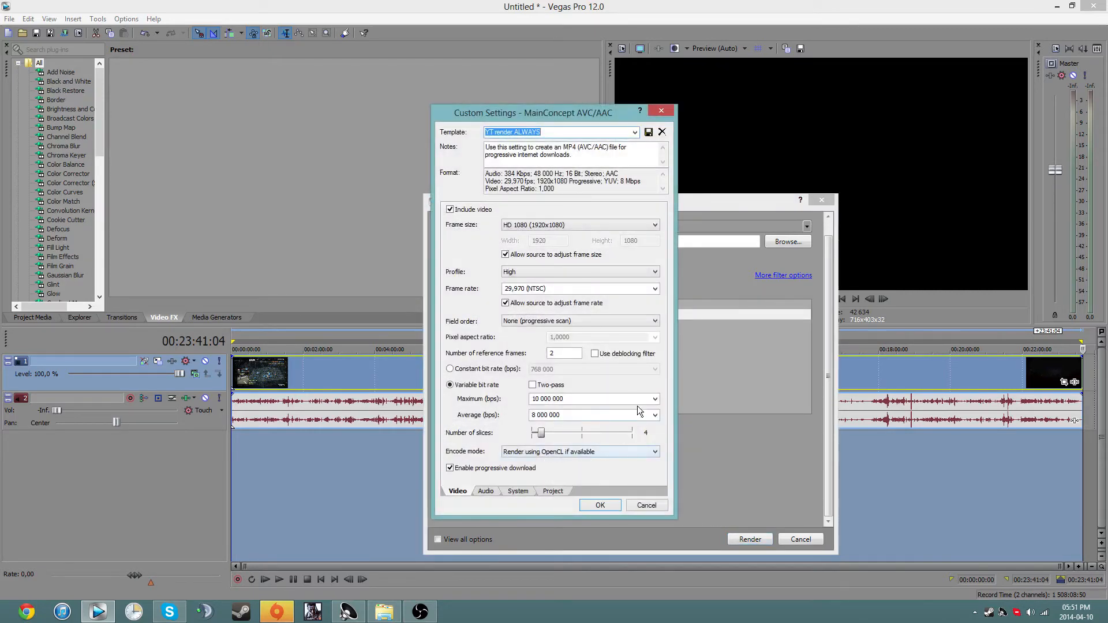
{"action": "left_click", "coordinate": [646, 506]}
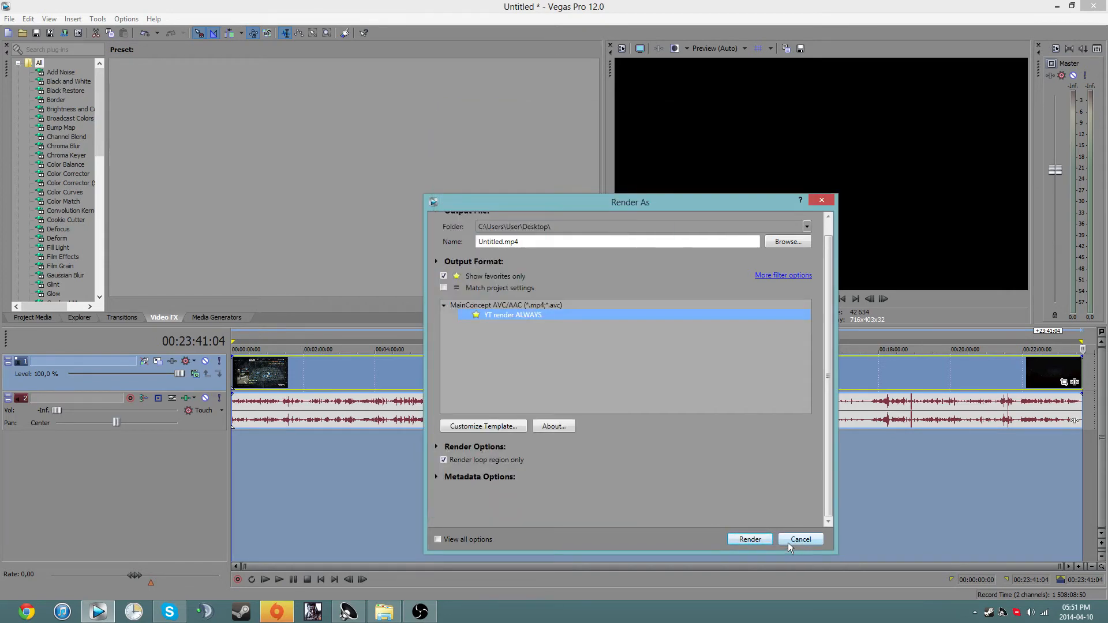
{"action": "left_click", "coordinate": [461, 427]}
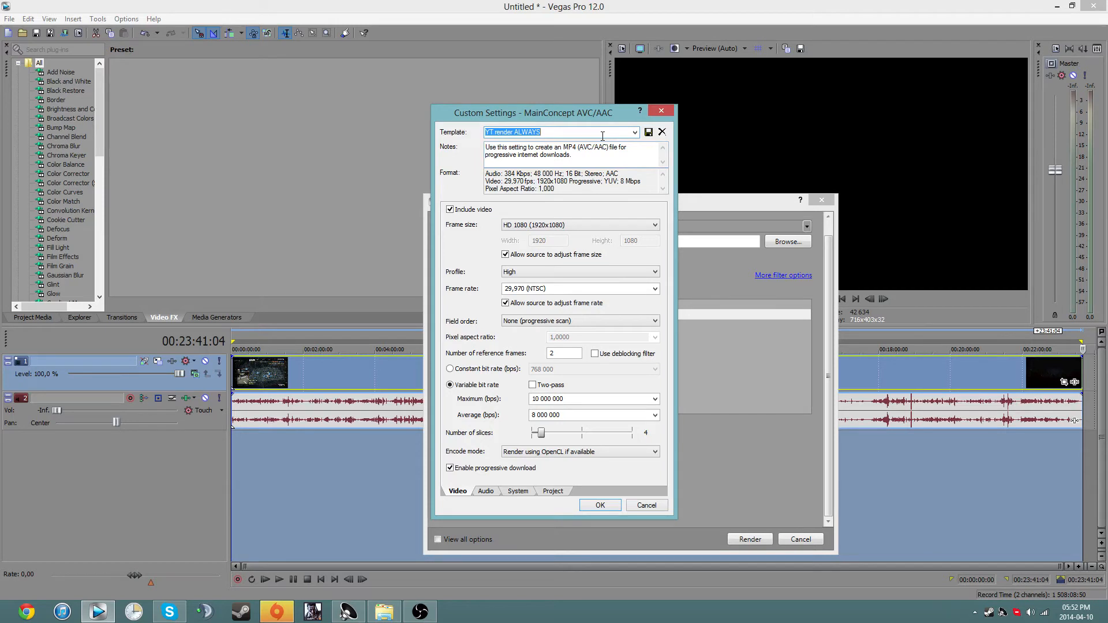
{"action": "left_click", "coordinate": [496, 493]}
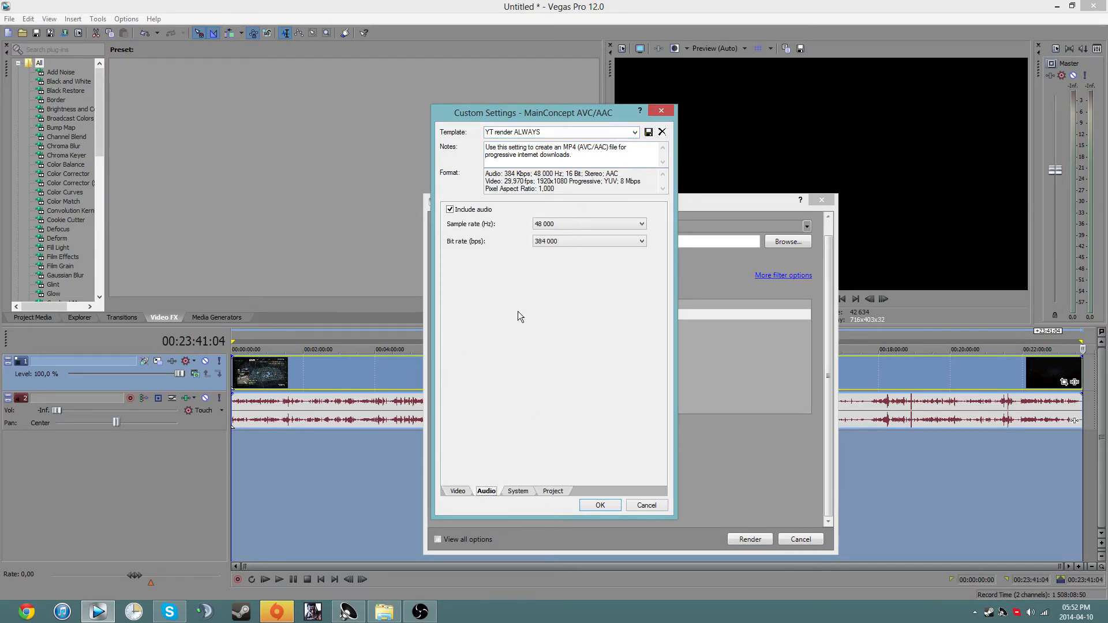
{"action": "left_click", "coordinate": [552, 492]}
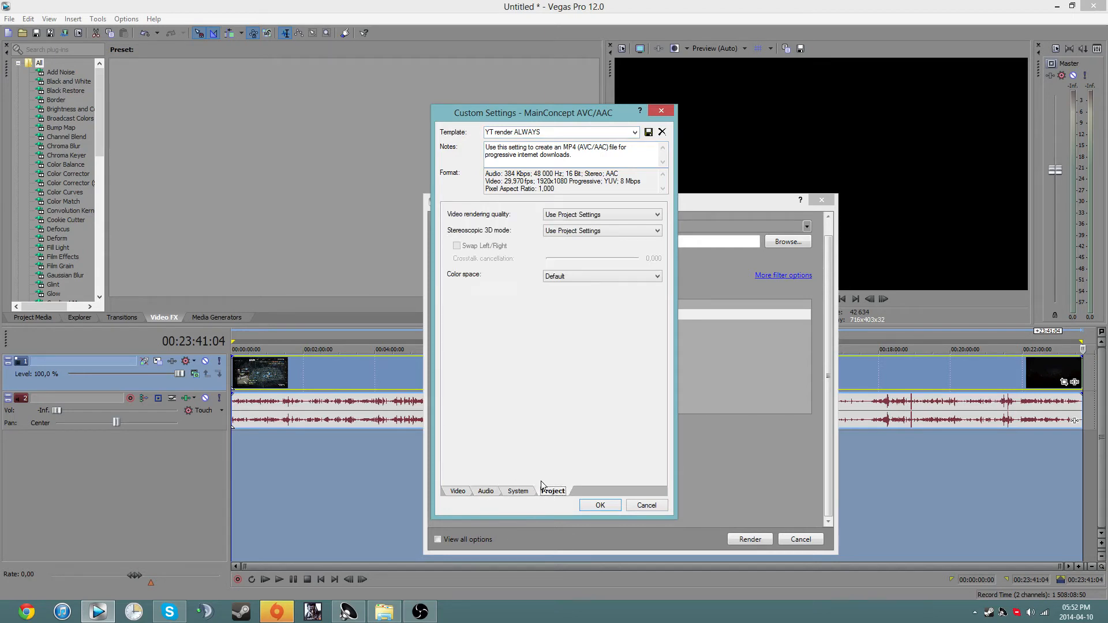
{"action": "left_click", "coordinate": [515, 492]}
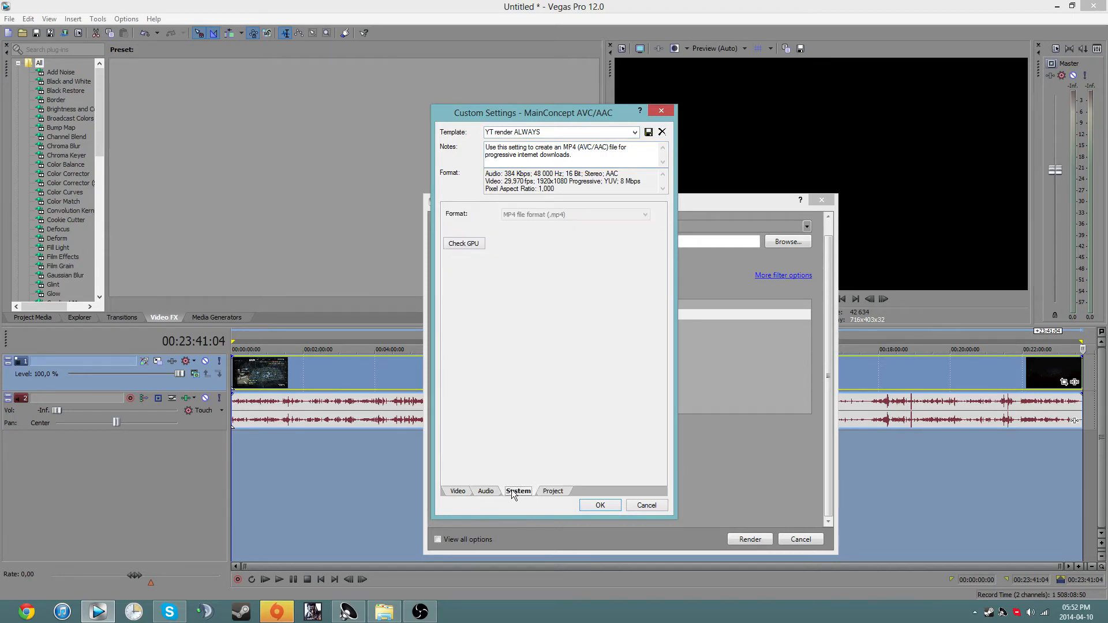
{"action": "left_click", "coordinate": [558, 491]}
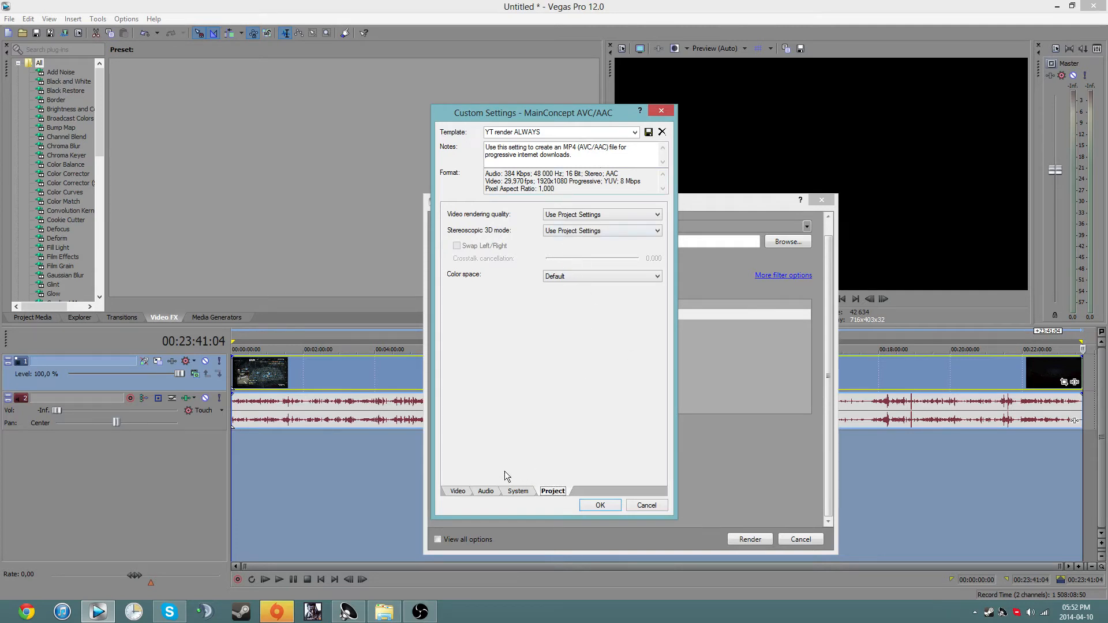
{"action": "left_click", "coordinate": [458, 491]}
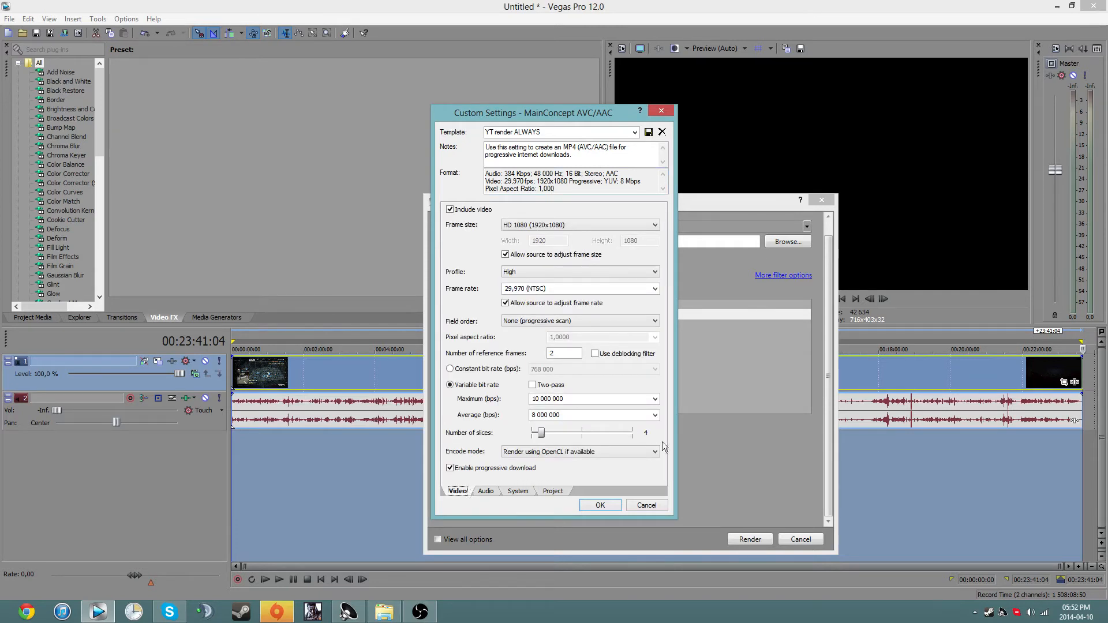
{"action": "left_click", "coordinate": [654, 510]}
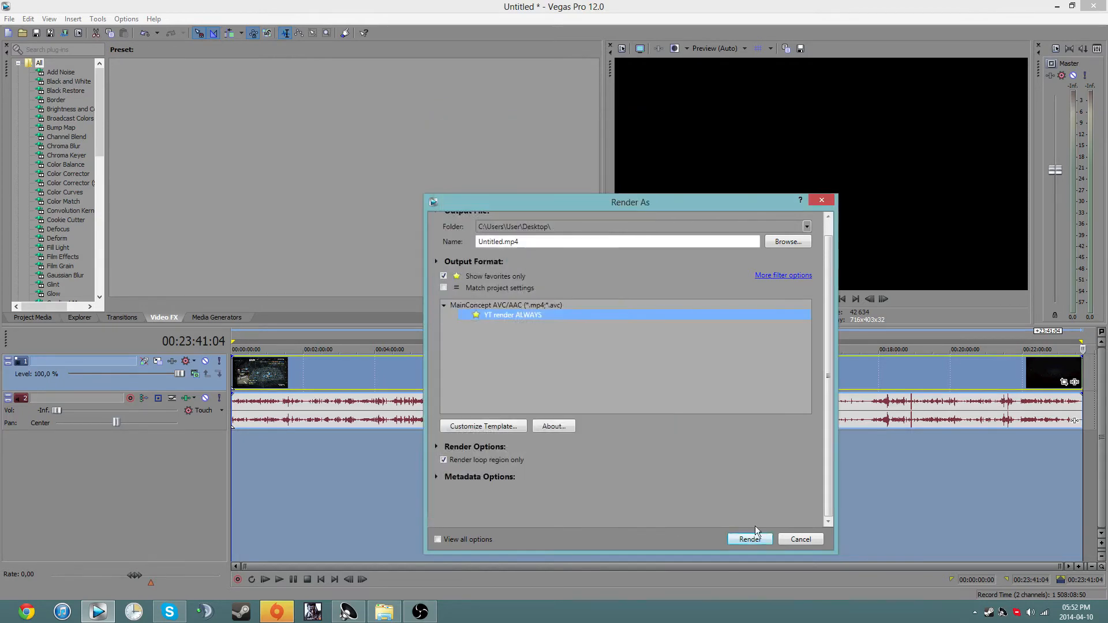
{"action": "left_click", "coordinate": [786, 539]}
Check the aspect ratio and resample switches in the video event's properties.
{"action": "right_click", "coordinate": [306, 369]}
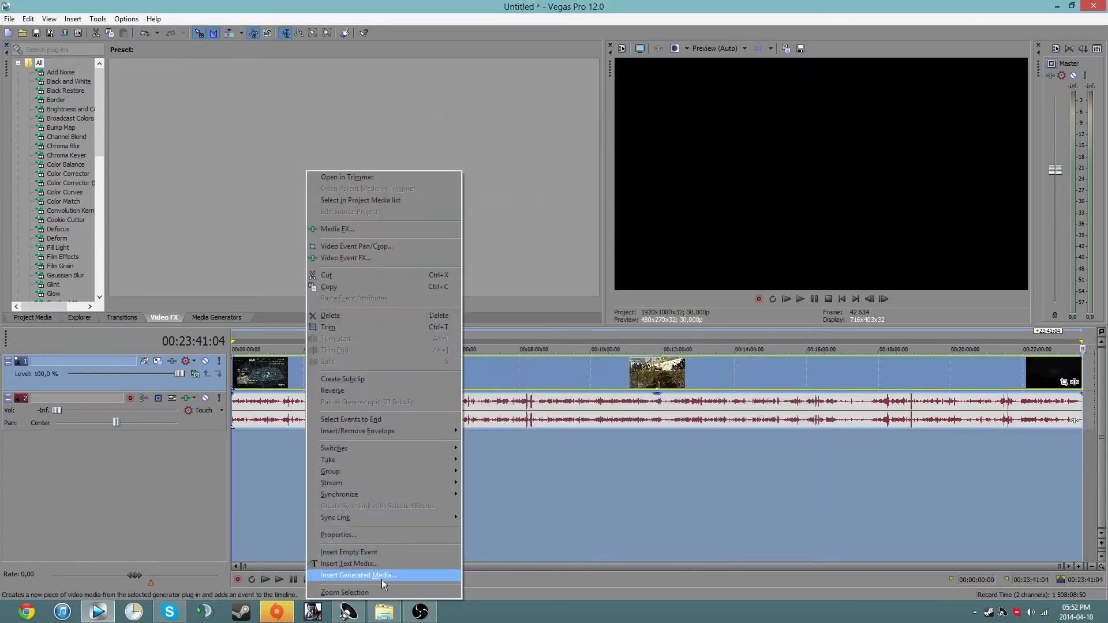
{"action": "left_click", "coordinate": [272, 372]}
{"action": "right_click", "coordinate": [298, 372]}
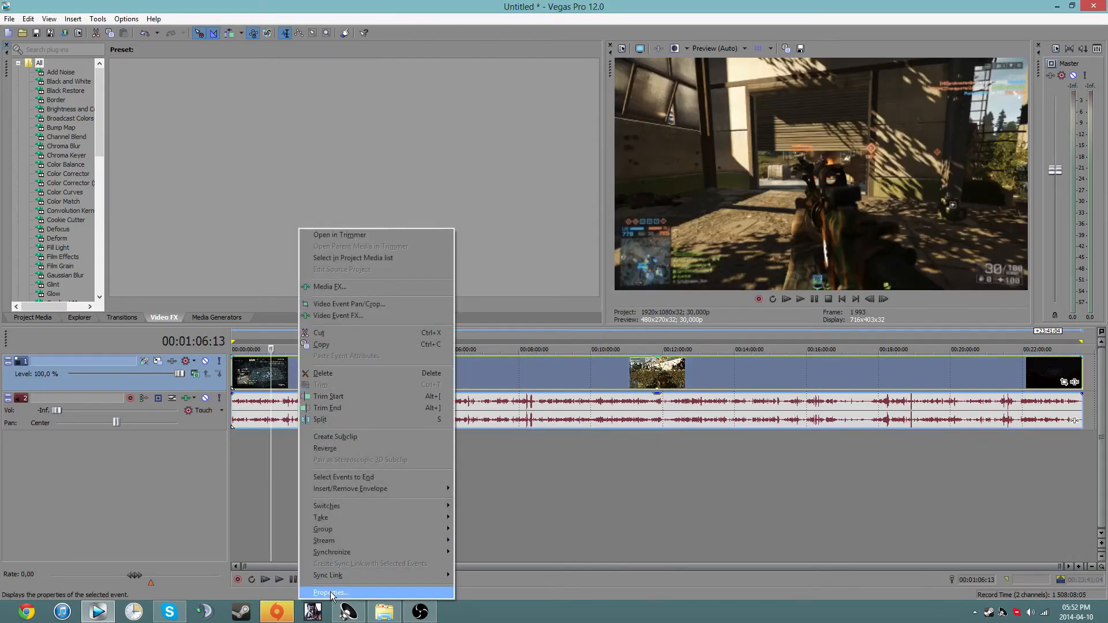
{"action": "left_click", "coordinate": [332, 593]}
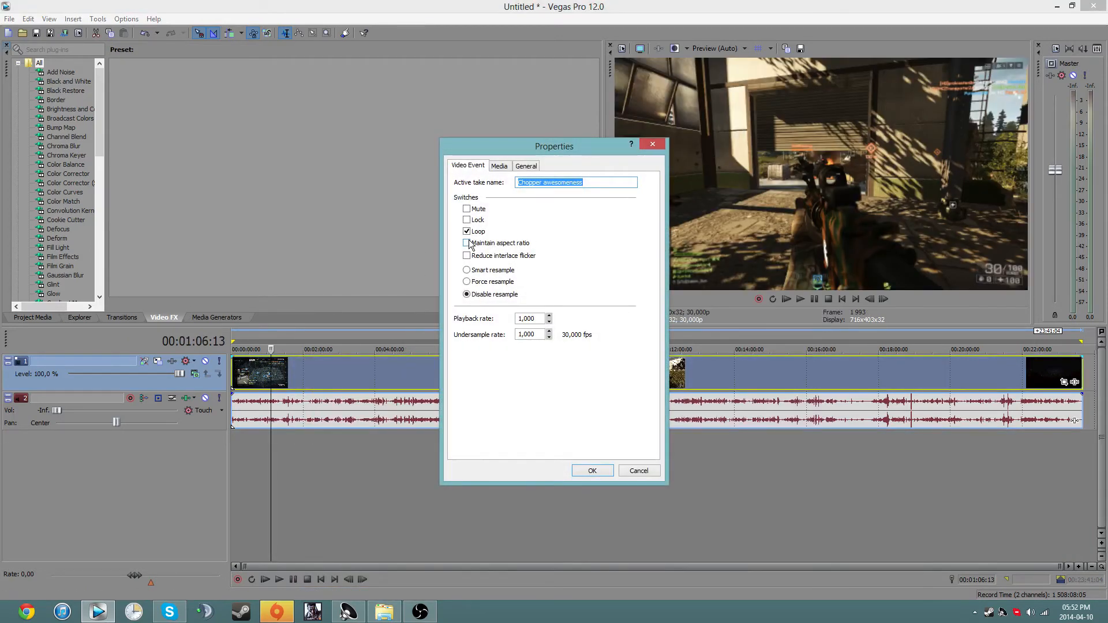
{"action": "left_click", "coordinate": [592, 471]}
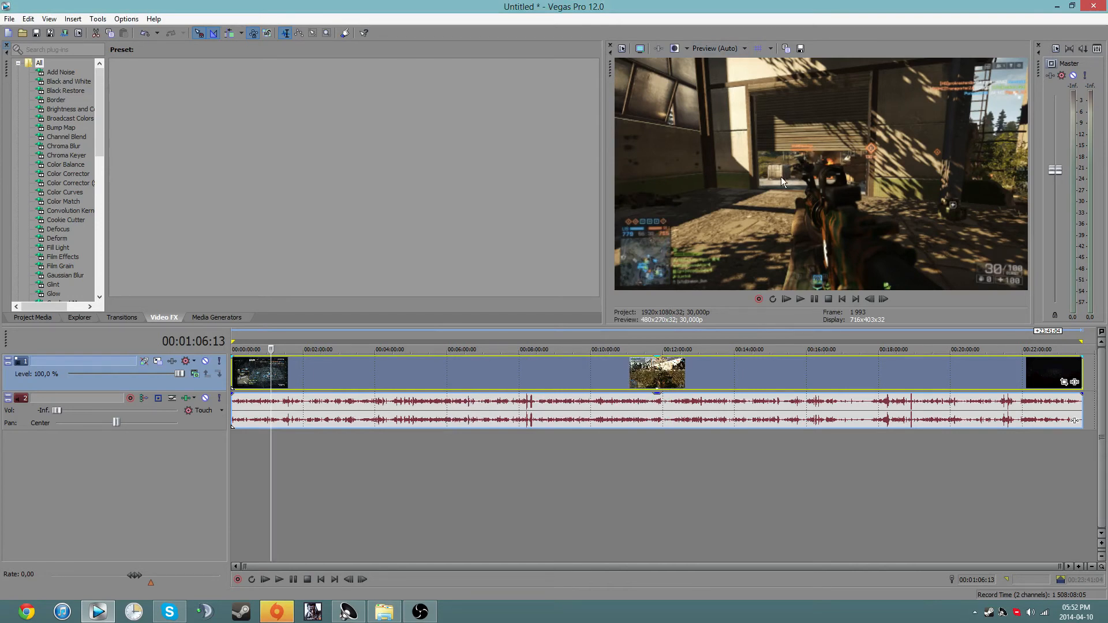
Show the Color Corrector (Secondary) presets and move the playhead to the helicopter footage at 00:06:20:17.
{"action": "left_click", "coordinate": [69, 183]}
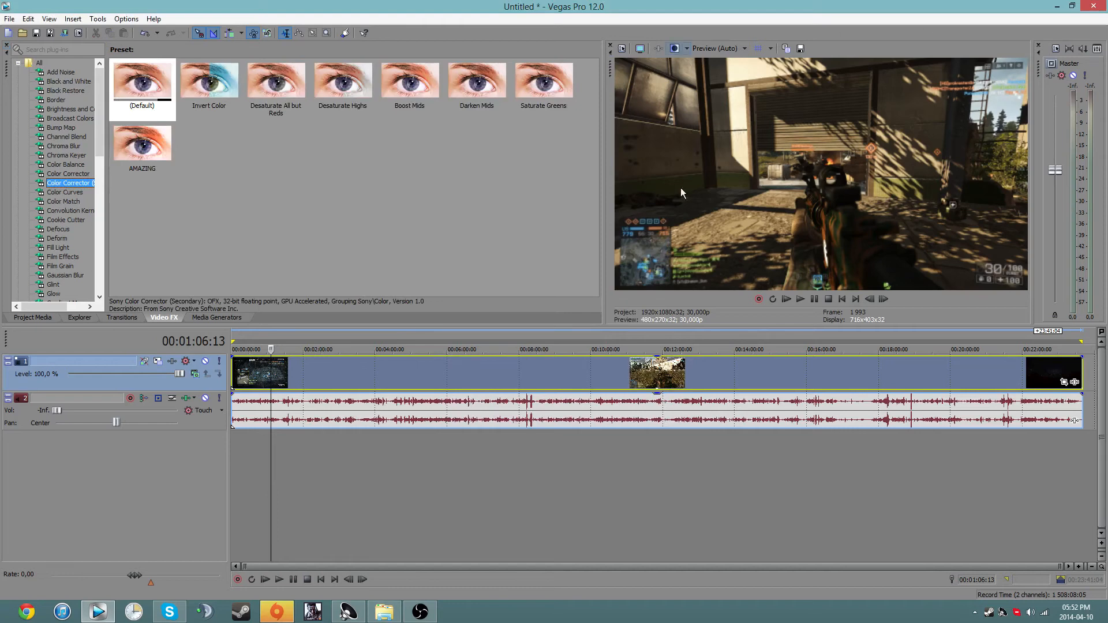
{"action": "left_click", "coordinate": [459, 336]}
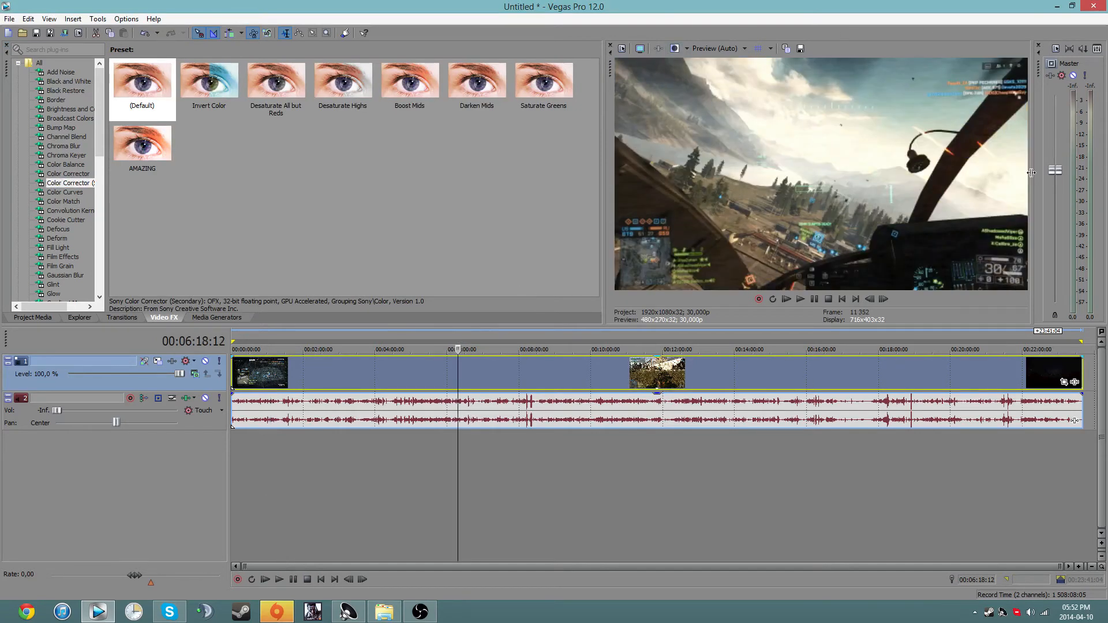
{"action": "left_click", "coordinate": [881, 296]}
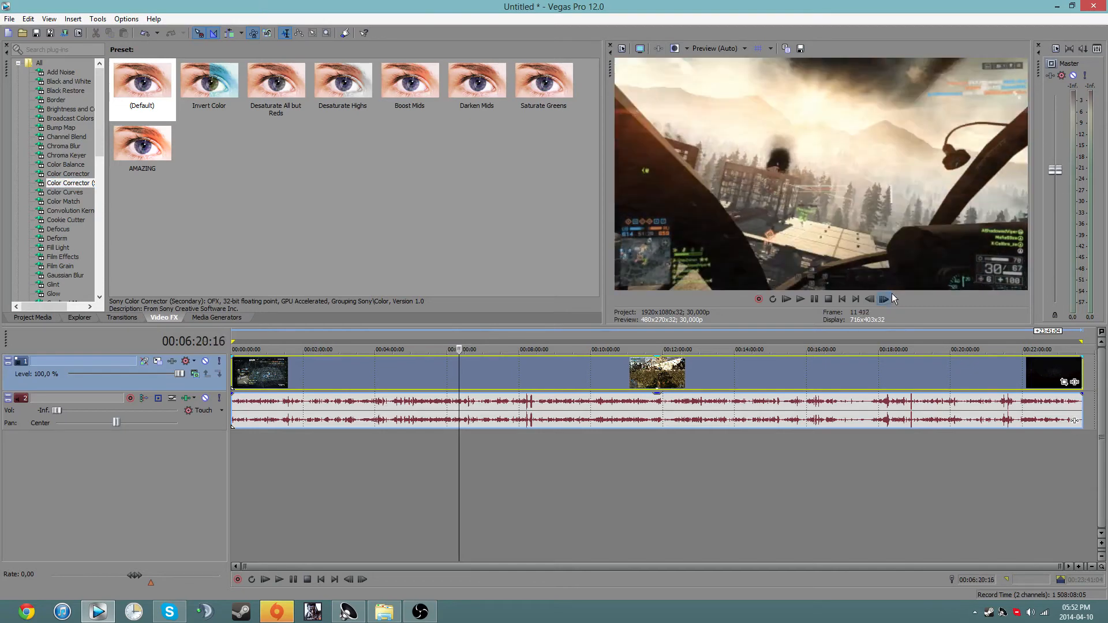
{"action": "left_click", "coordinate": [883, 300]}
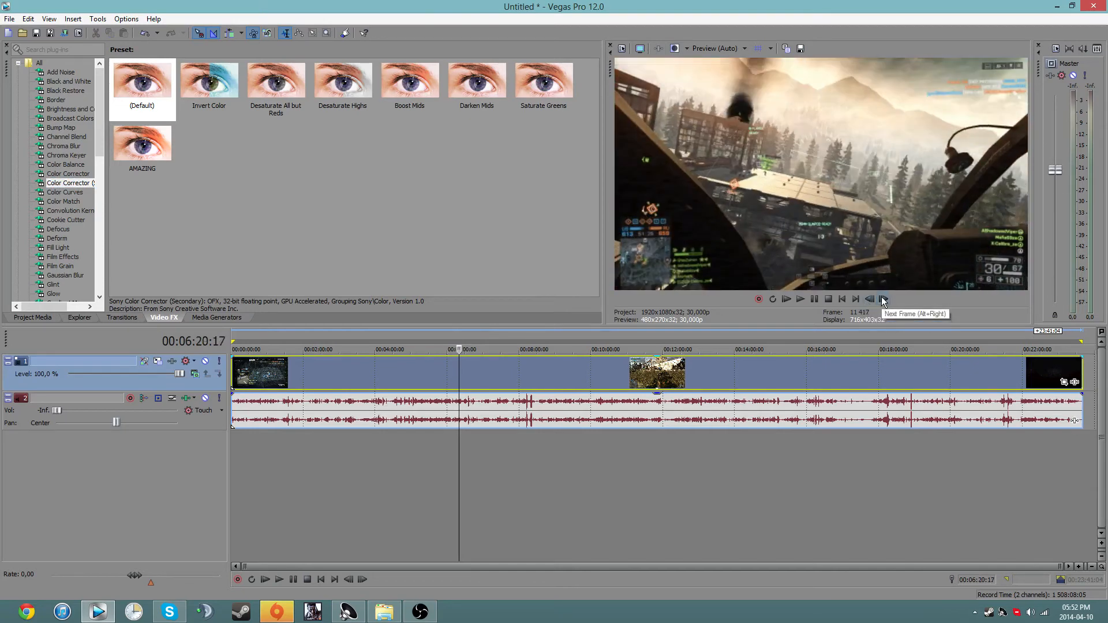
Apply the AMAZING preset of Color Corrector (Secondary) to the gameplay video event.
{"action": "left_click", "coordinate": [142, 144]}
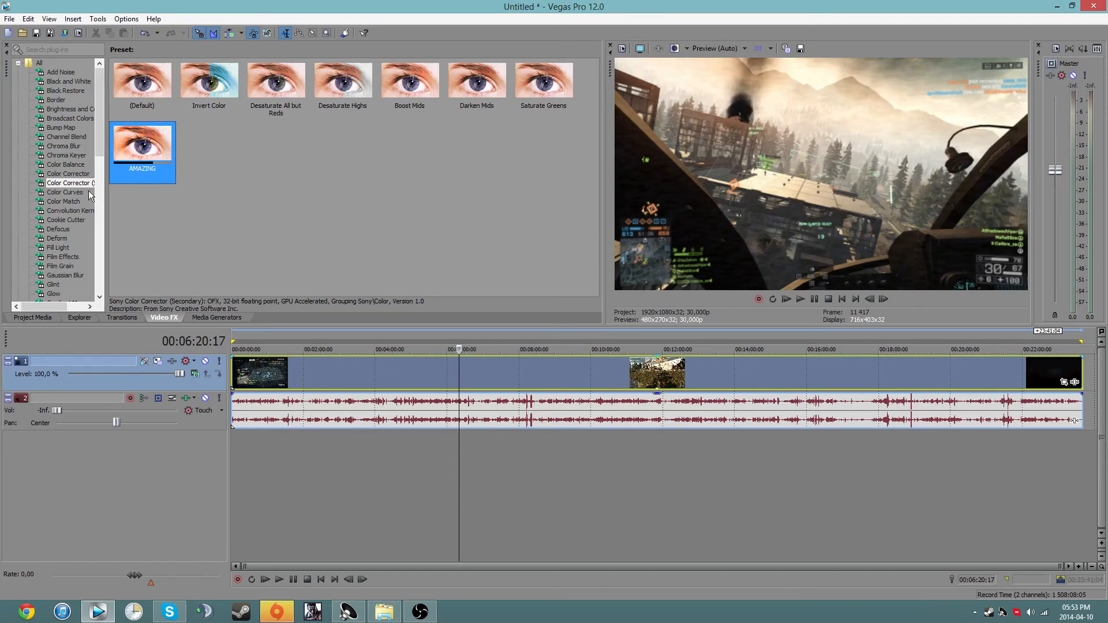
{"action": "left_click_drag", "start_coordinate": [107, 191], "coordinate": [165, 203]}
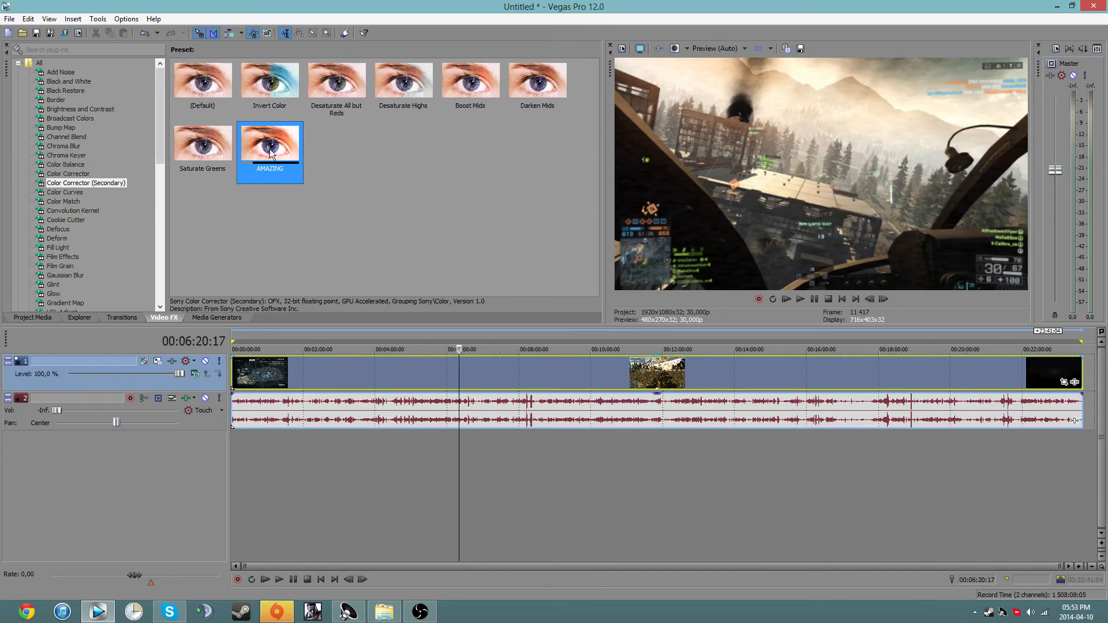
{"action": "left_click", "coordinate": [183, 97]}
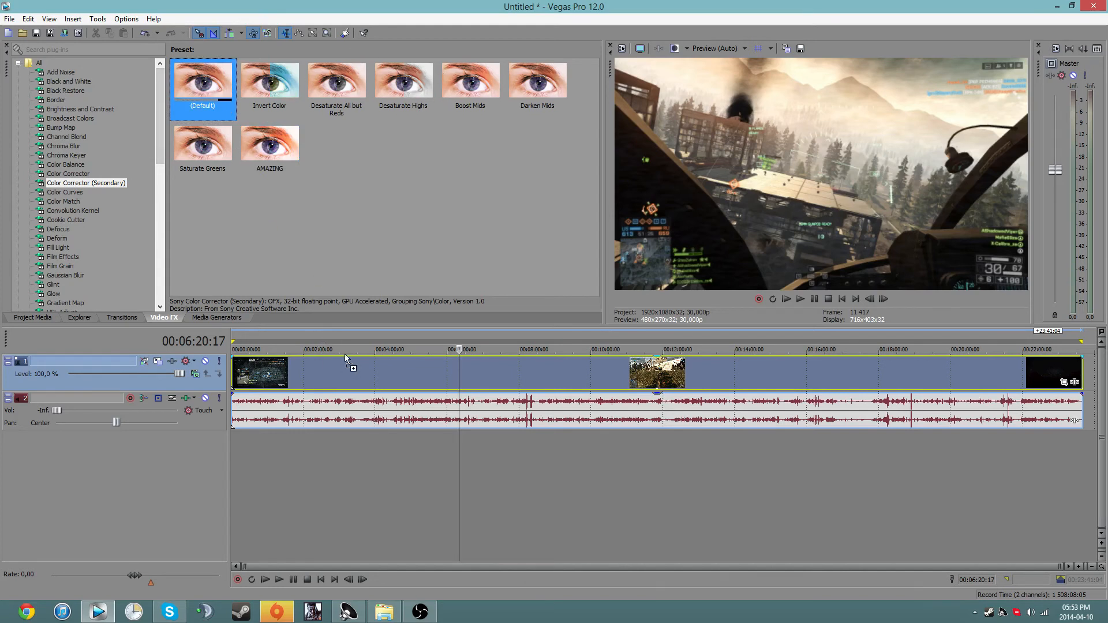
{"action": "left_click", "coordinate": [258, 144]}
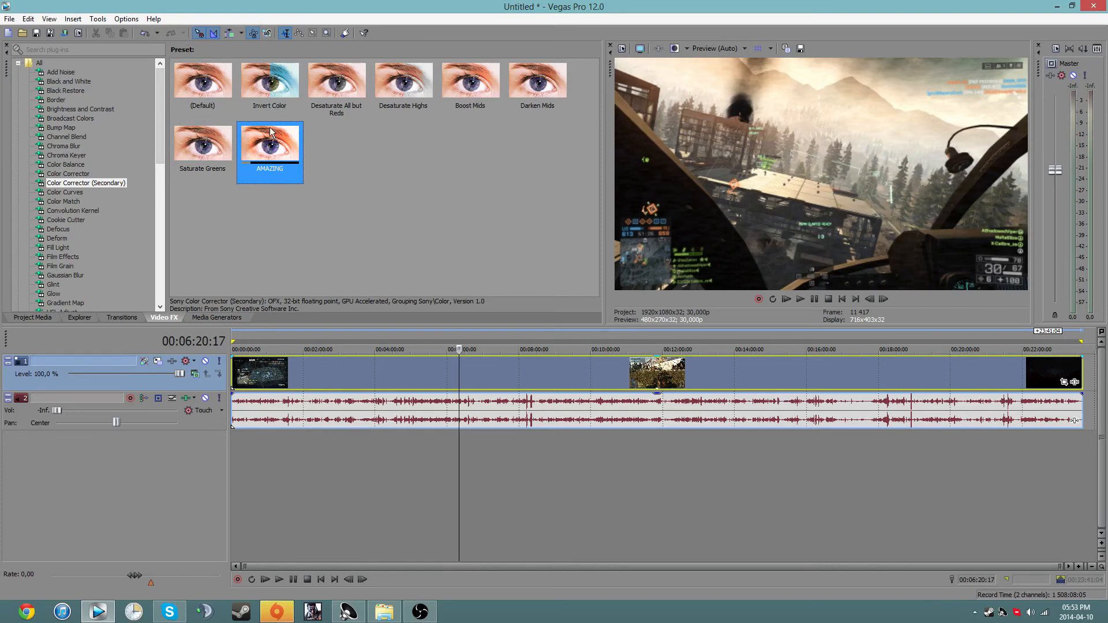
{"action": "left_click_drag", "start_coordinate": [258, 143], "coordinate": [314, 353]}
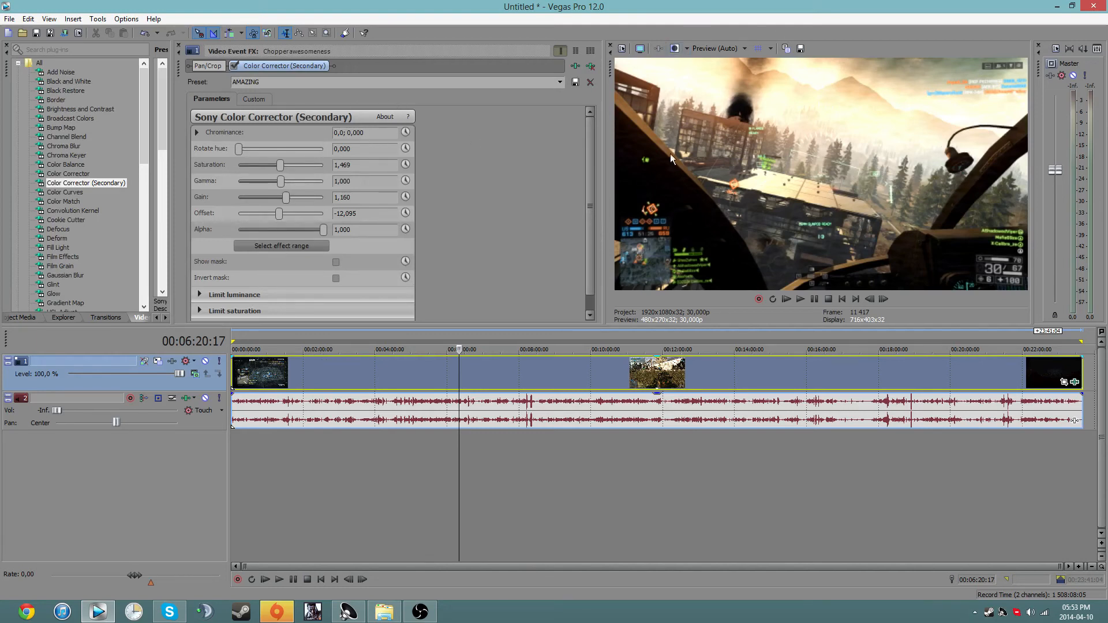
Resize the video preview beside the effect settings and close the Video Event FX window.
{"action": "left_click_drag", "start_coordinate": [602, 169], "coordinate": [1026, 169]}
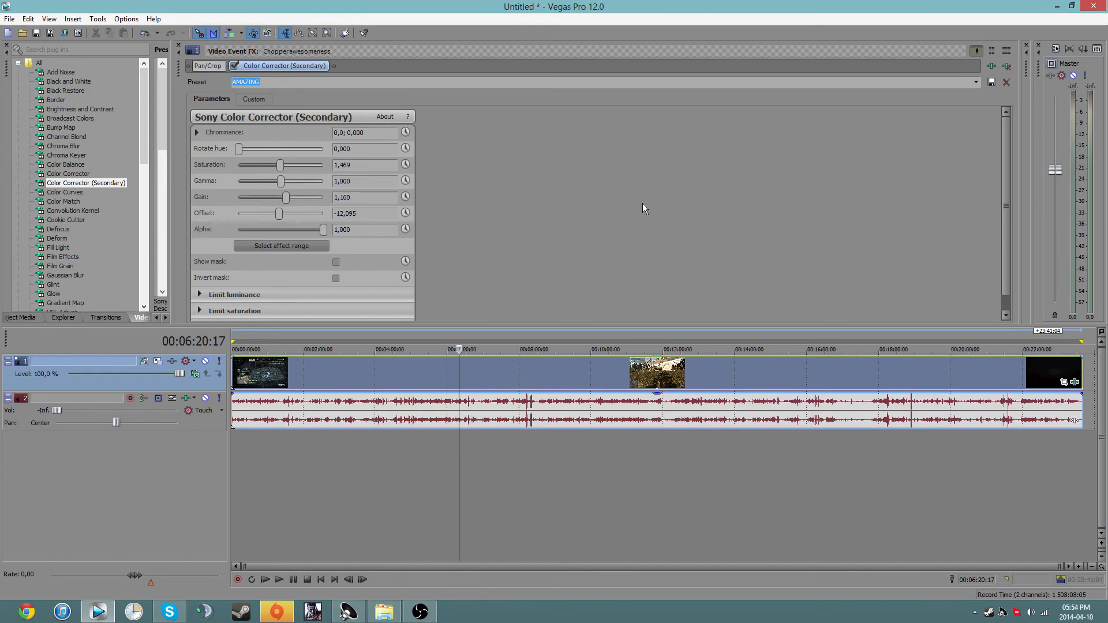
{"action": "left_click_drag", "start_coordinate": [1016, 220], "coordinate": [434, 209]}
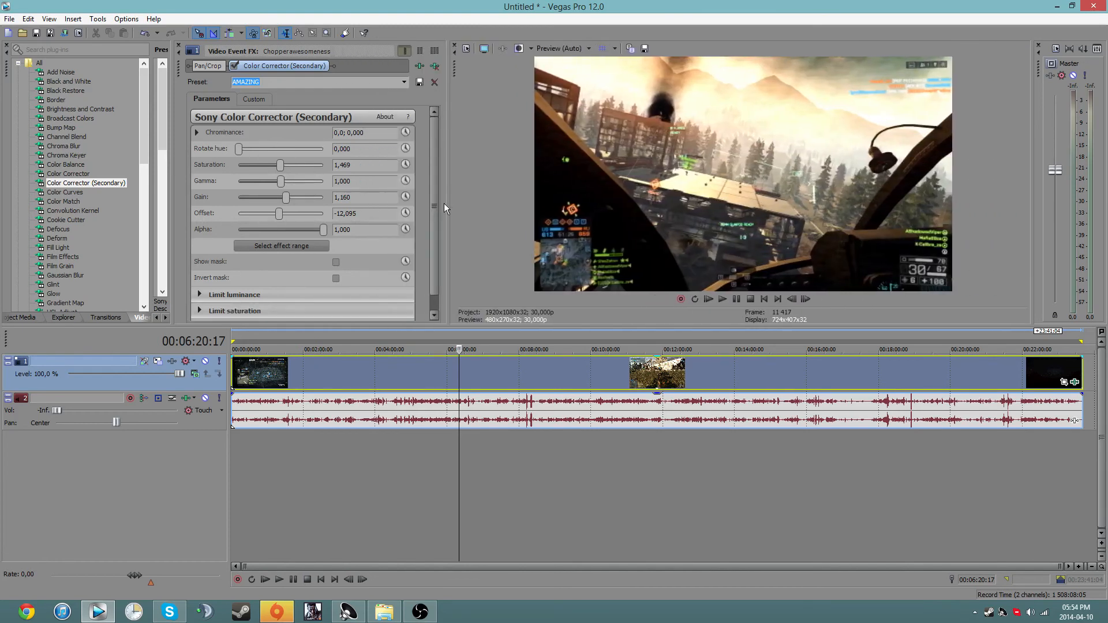
{"action": "left_click_drag", "start_coordinate": [441, 177], "coordinate": [500, 162]}
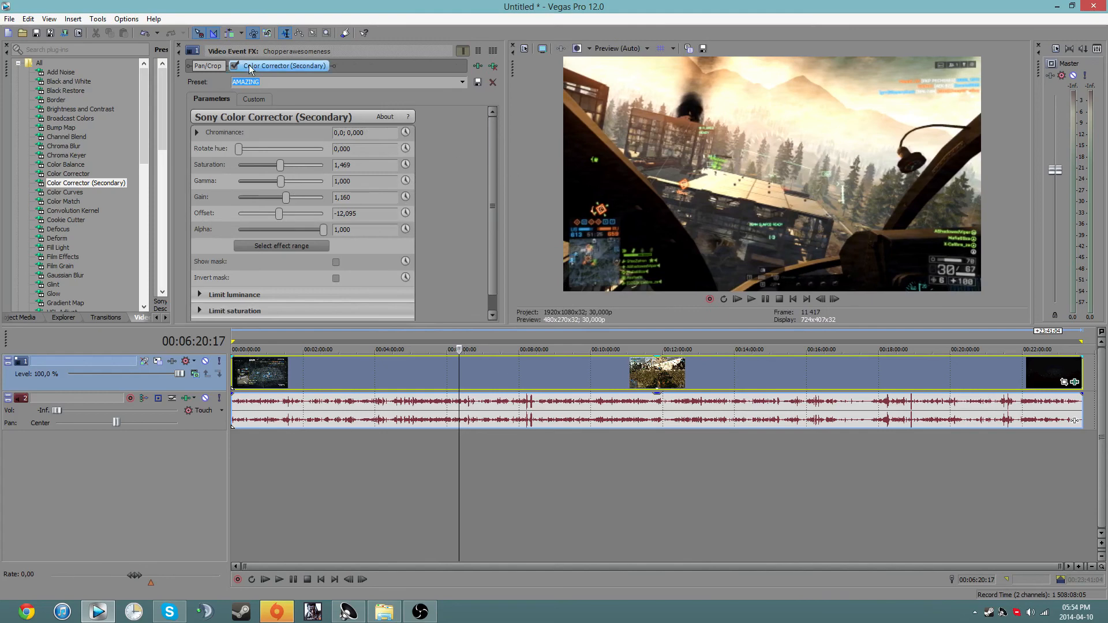
{"action": "left_click", "coordinate": [179, 46]}
{"action": "left_click_drag", "start_coordinate": [453, 184], "coordinate": [402, 179]}
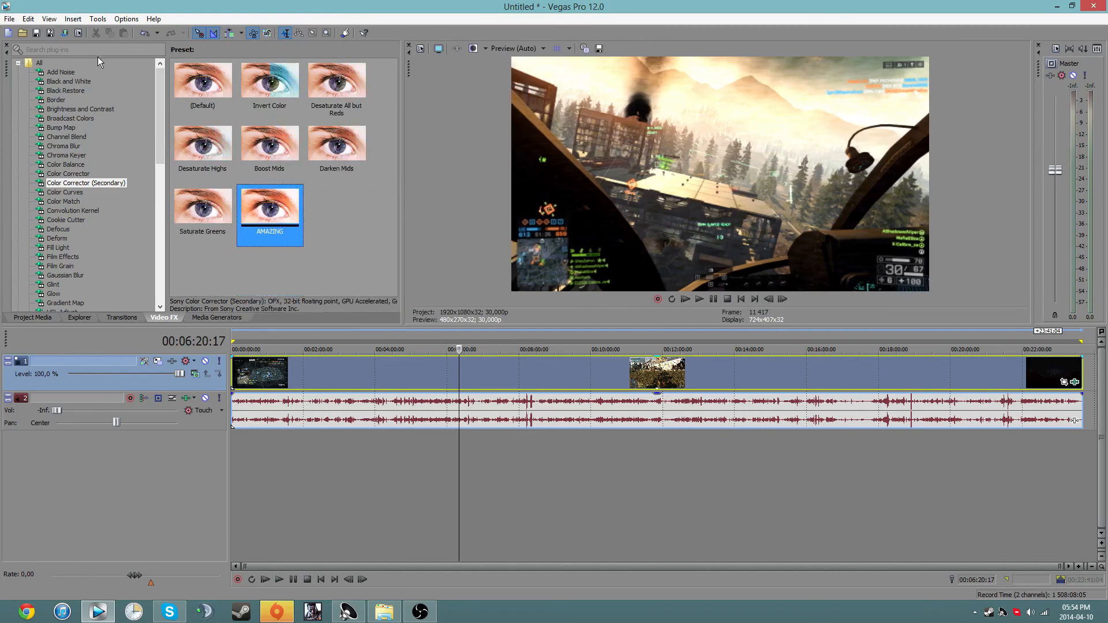
Load the window layout that places the Trimmer between Project Media and the video preview, and move the playhead to 00:01:44:00.
{"action": "left_click", "coordinate": [49, 19]}
{"action": "mouse_move", "coordinate": [73, 18]}
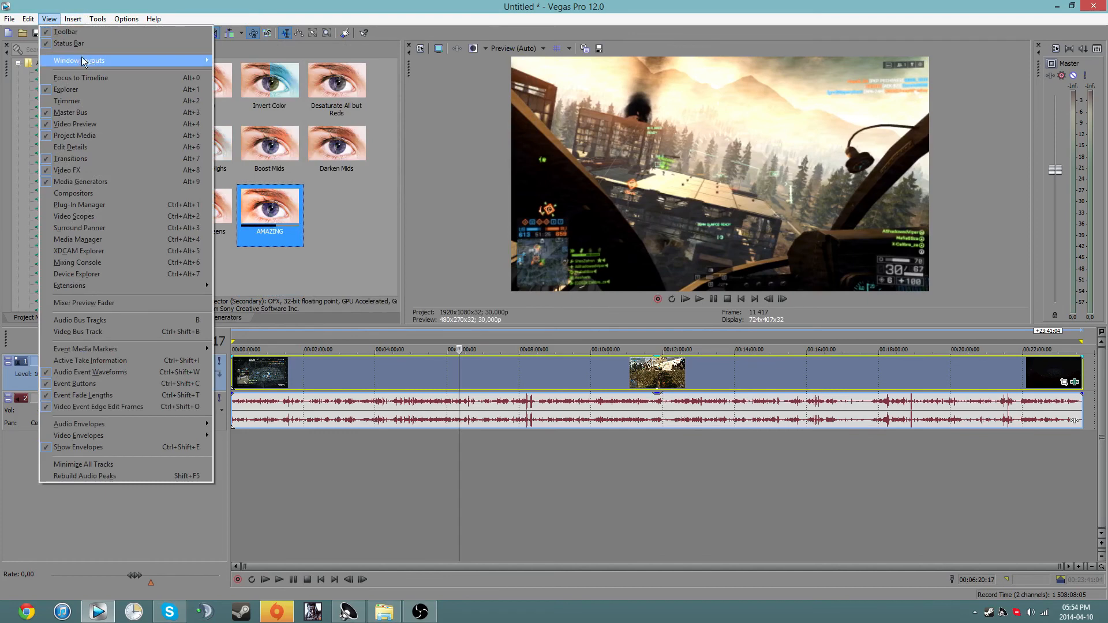
{"action": "mouse_move", "coordinate": [151, 61]}
{"action": "left_click", "coordinate": [251, 110]}
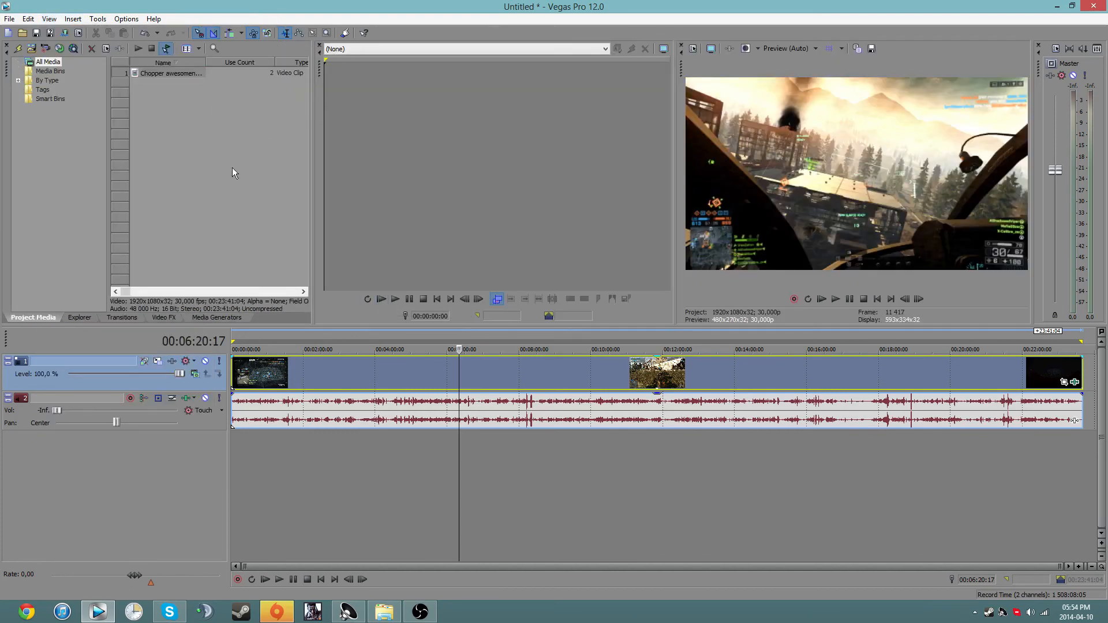
{"action": "right_click", "coordinate": [390, 366]}
{"action": "left_click", "coordinate": [293, 372]}
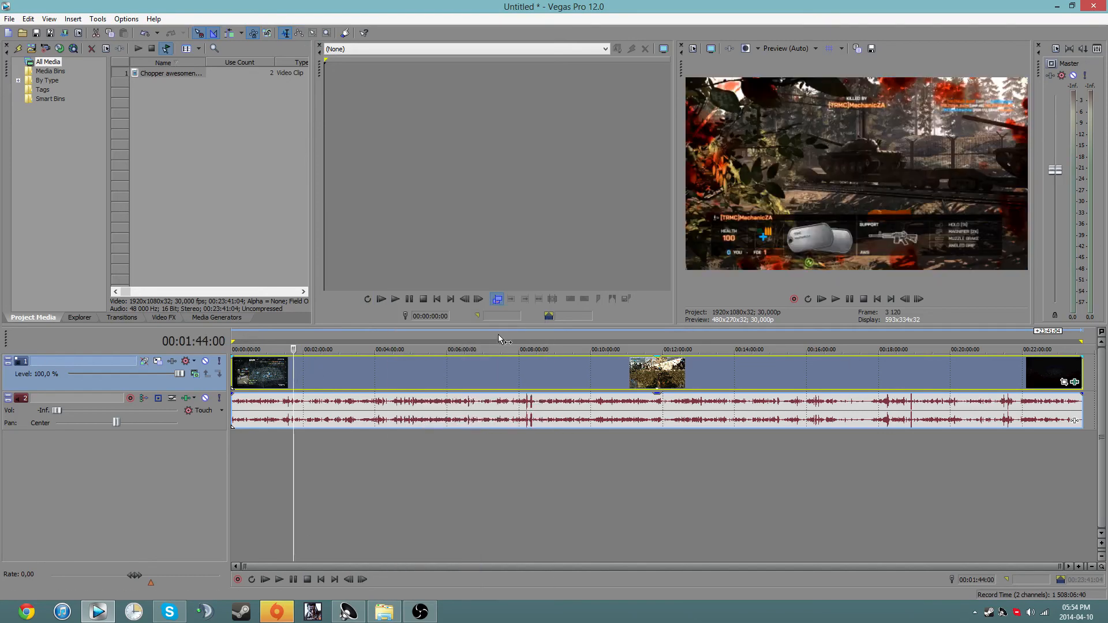